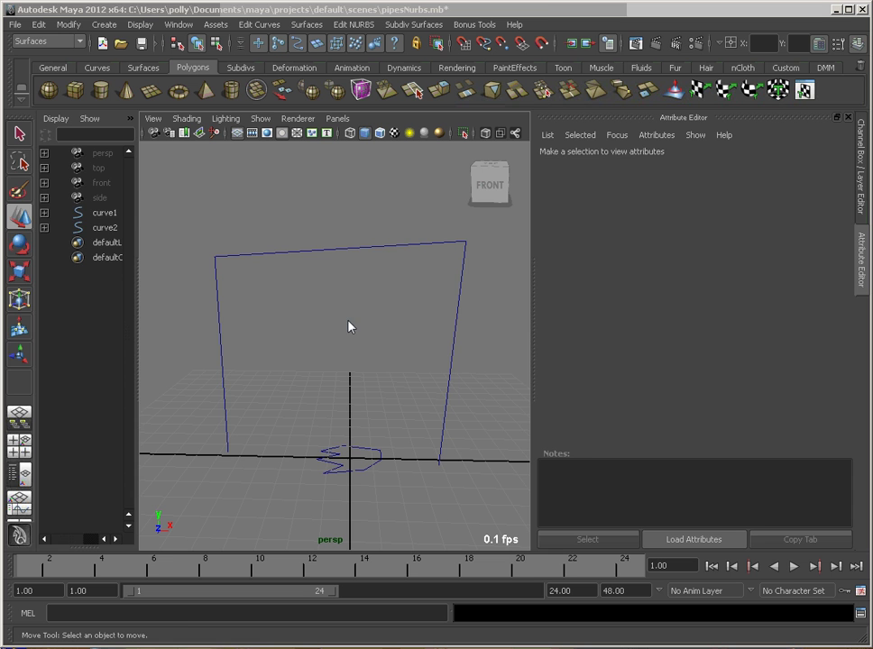
Select curve1 and then curve2, the arch path, in the Outliner.
left_click(112, 214)
left_click(116, 228)
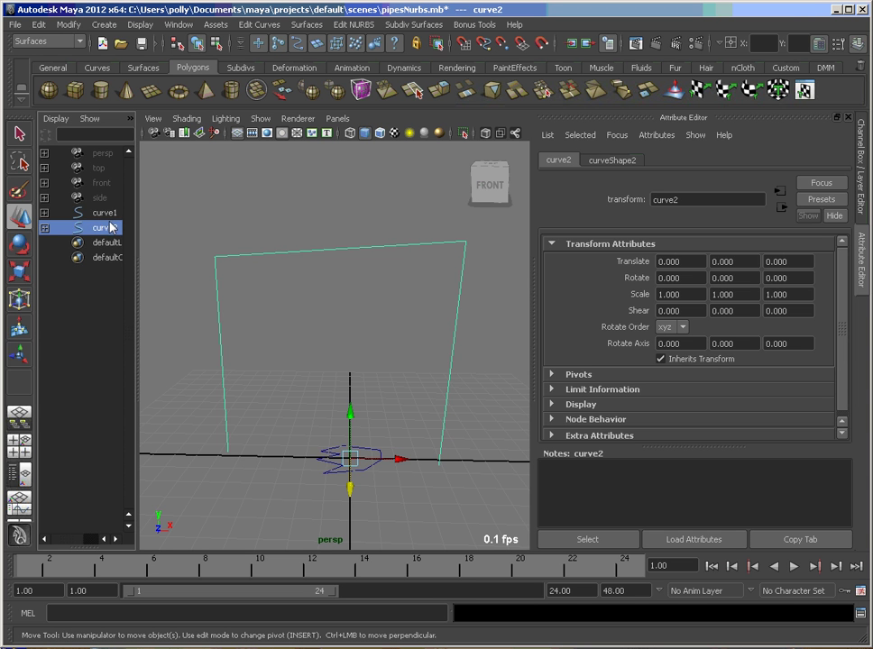
left_click(110, 214)
left_click(97, 228)
Switch the shelf to Curves, view the EP Curve tool settings, and close them.
left_click(97, 68)
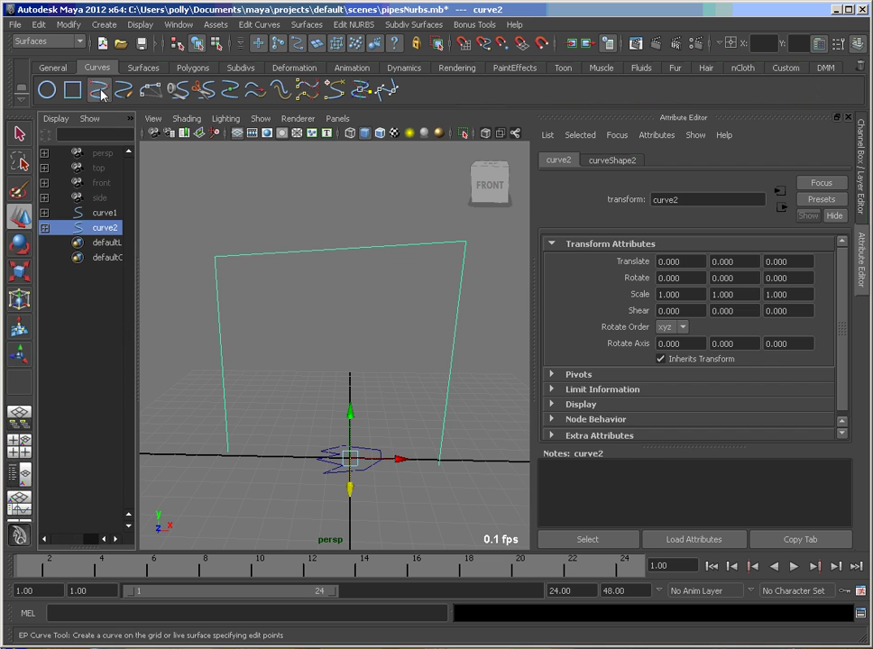
double_click(123, 90)
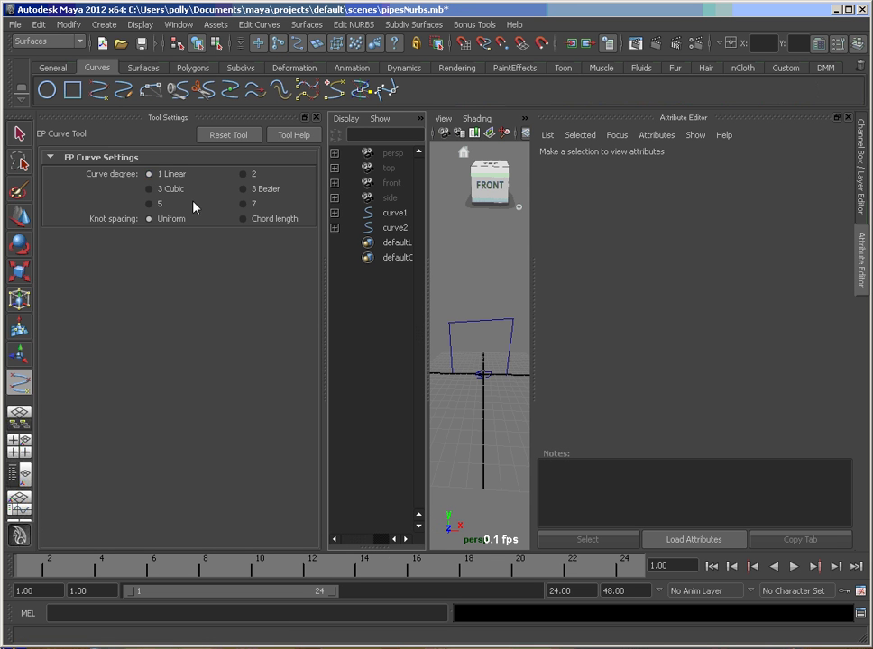
left_click(316, 119)
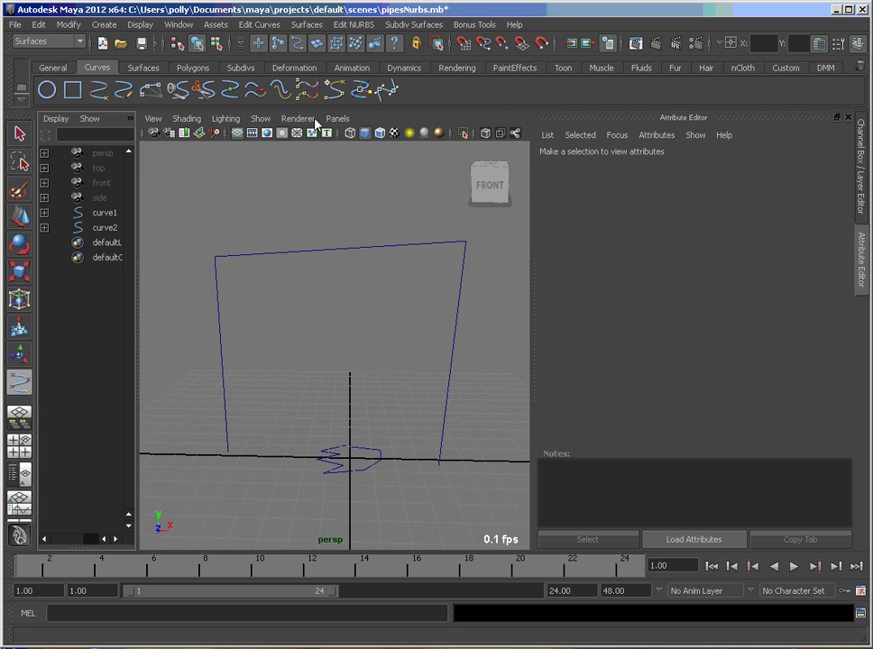
Select both the zigzag profile curve1 and the arch path curve2.
key("q")
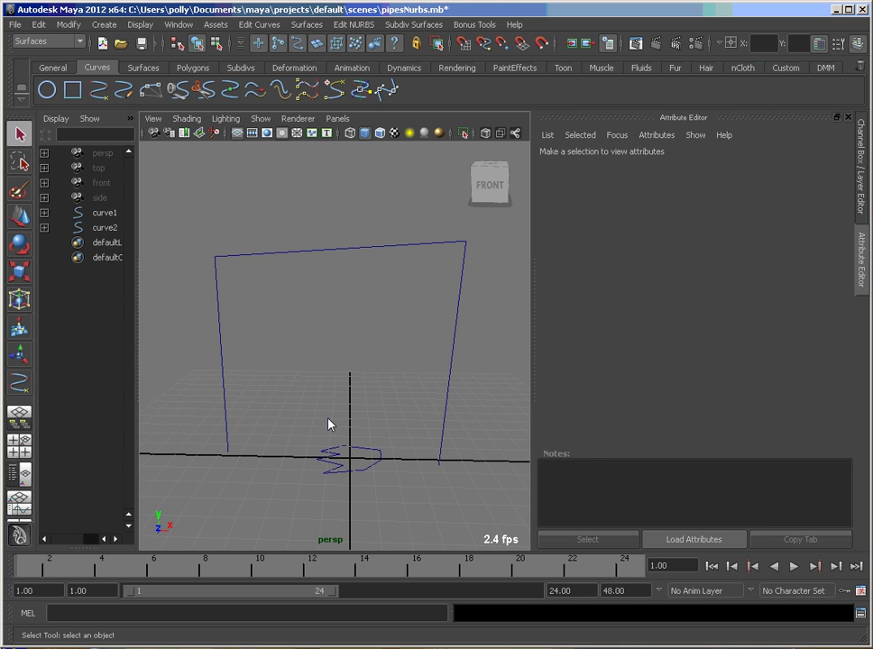
left_click(365, 470)
left_click_drag(244, 367, 172, 464, "shift")
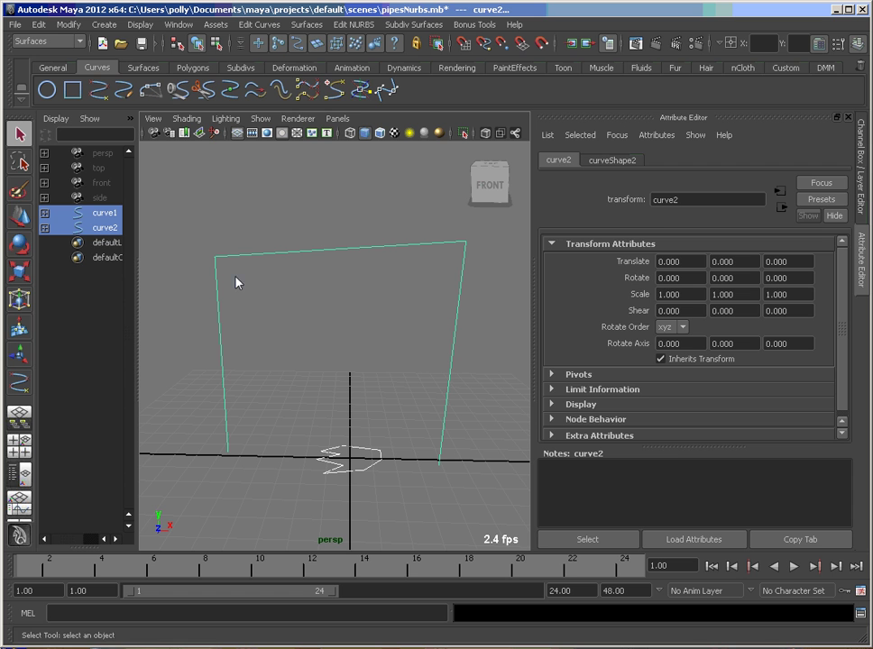
In Extrude options, set output geometry to Polygons with Quads and Count tessellation.
left_click(304, 25)
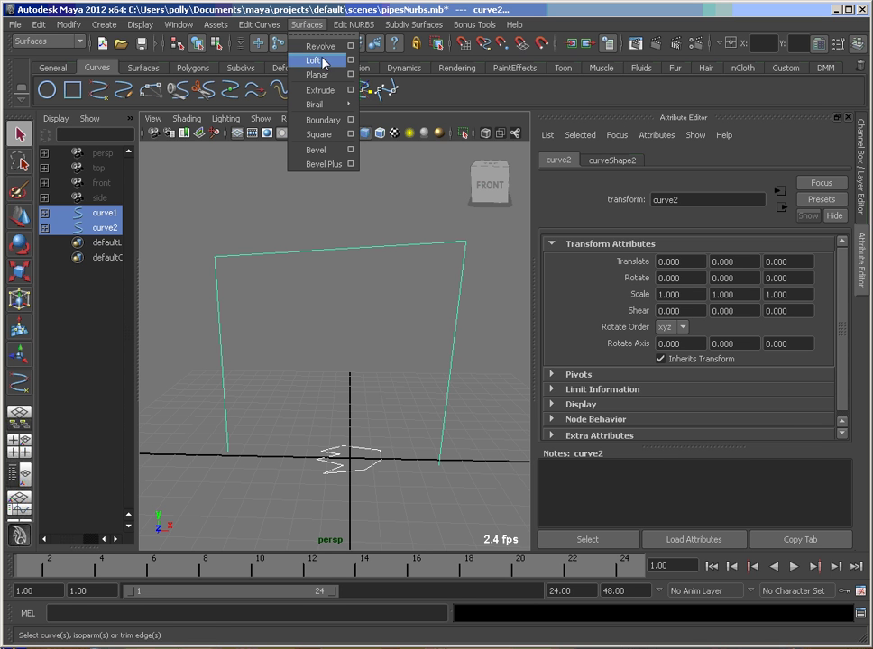
left_click(350, 91)
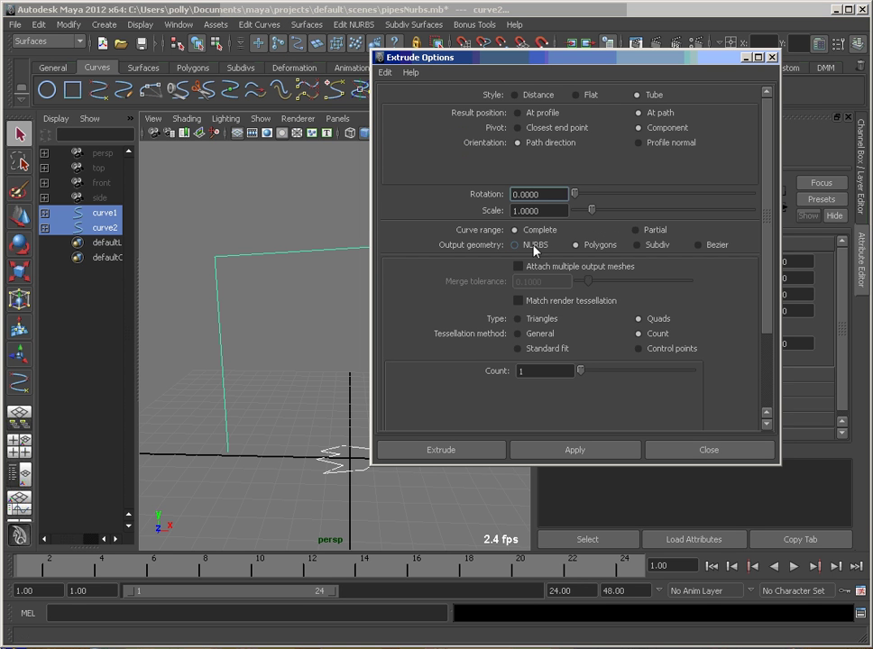
left_click_drag(518, 68, 582, 61)
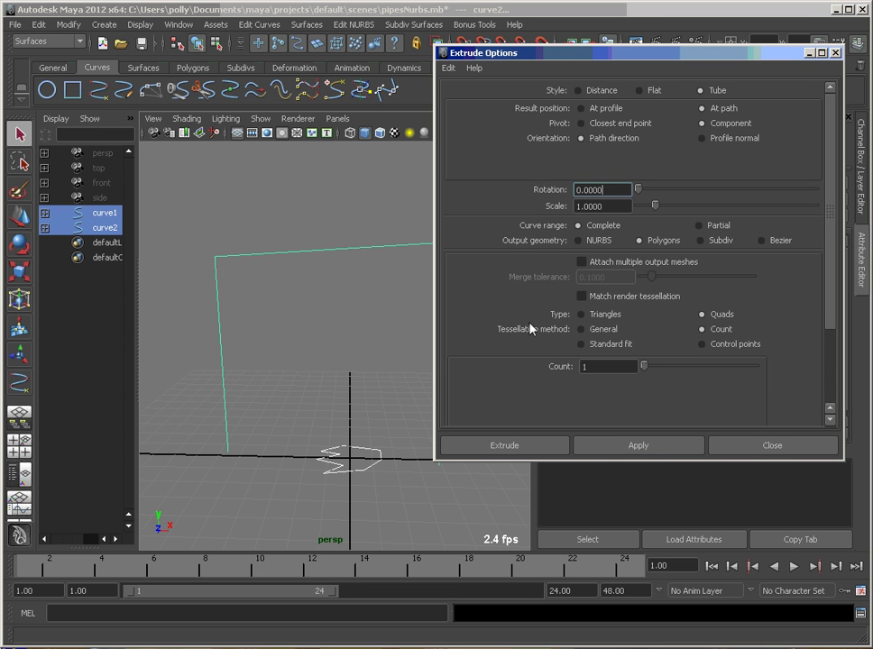
left_click(580, 241)
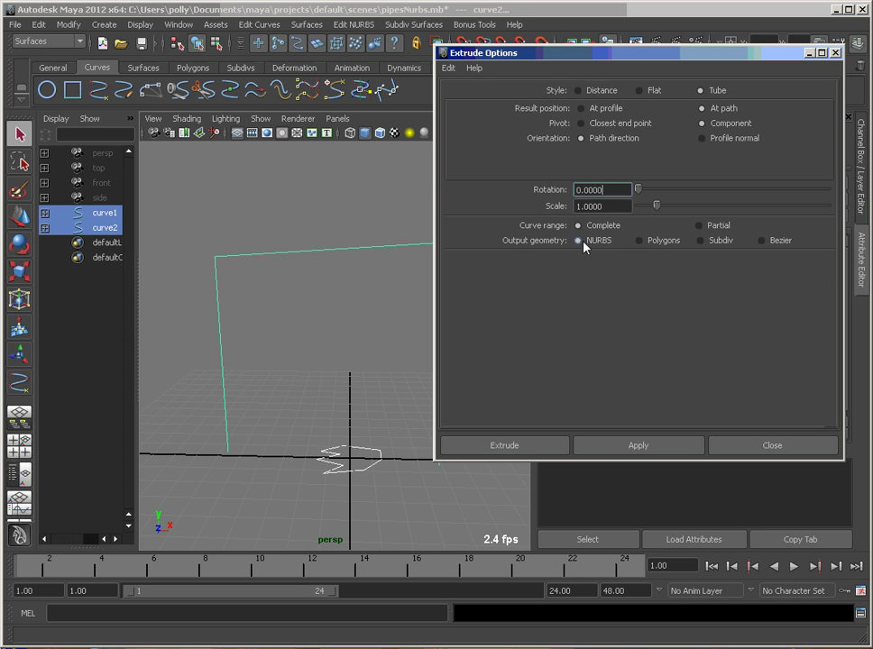
left_click(646, 244)
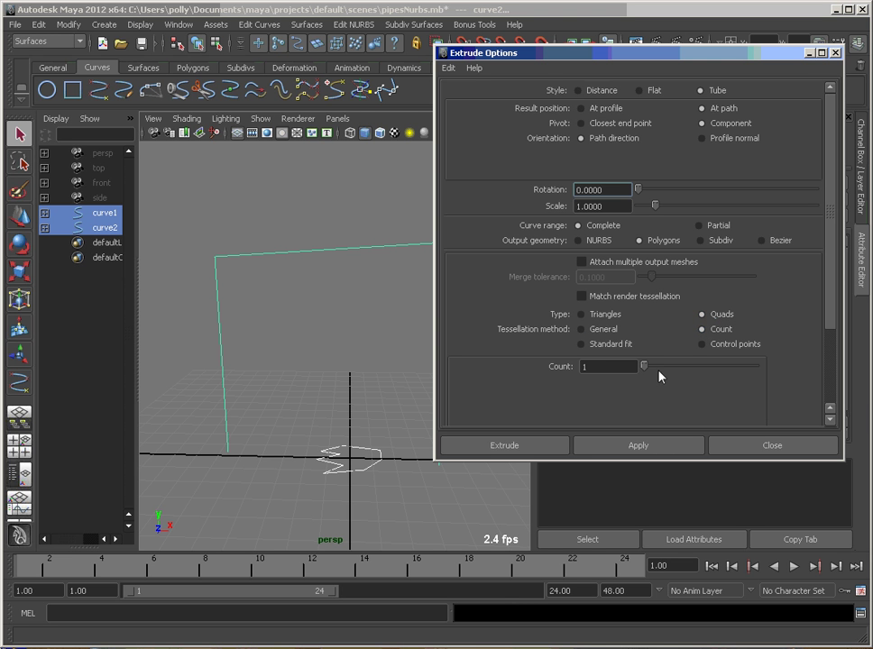
left_click_drag(644, 365, 544, 371)
Extrude the profile along the arch path, toggle Fixed Path off and on, then select curve1.
left_click(506, 452)
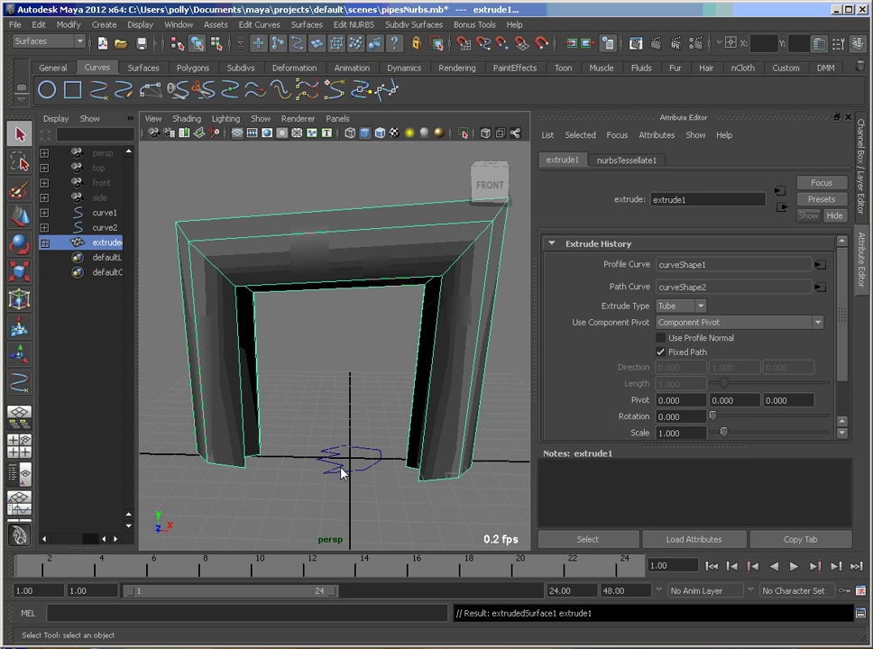
left_click_drag(341, 470, 324, 452, "alt")
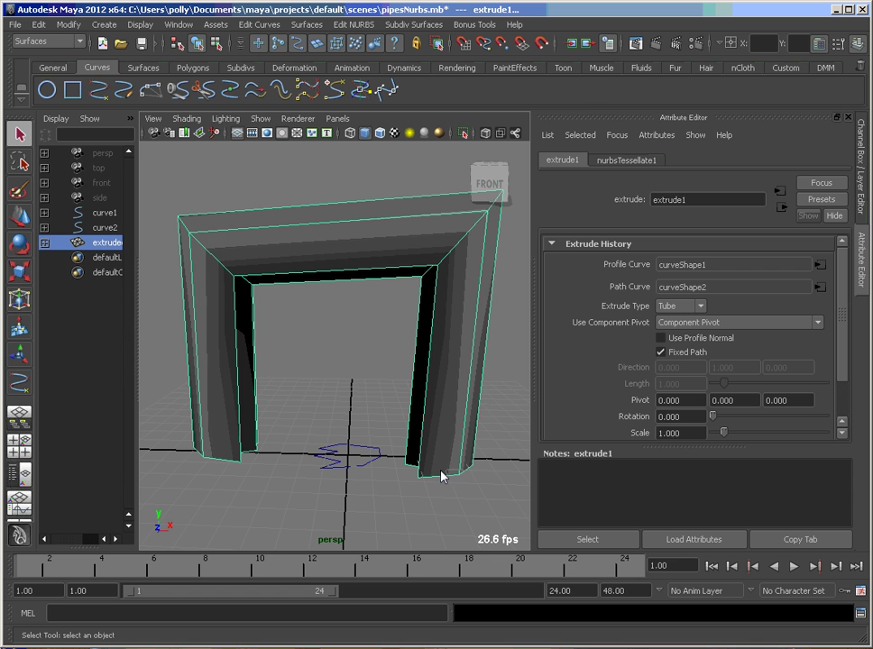
left_click(661, 352)
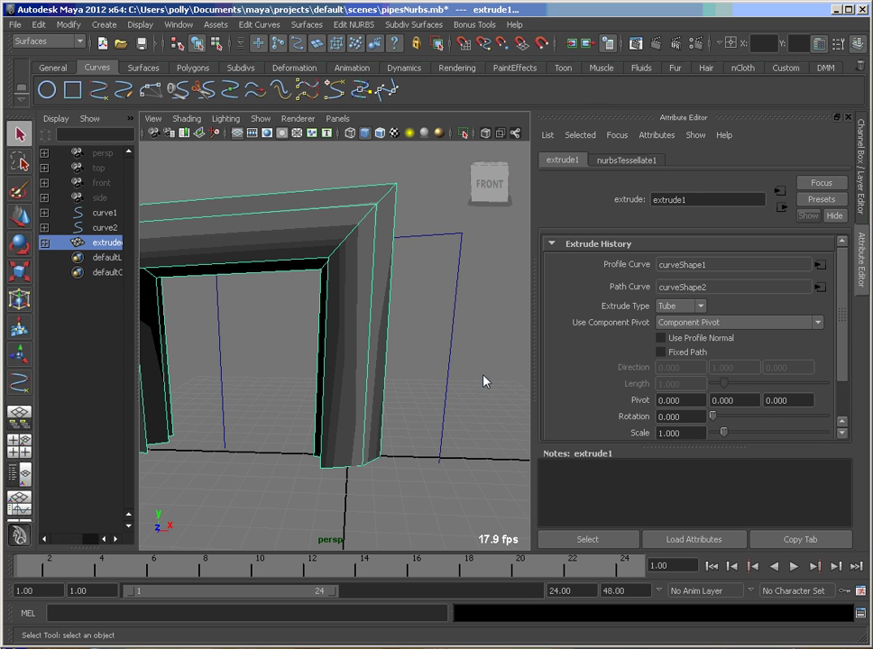
left_click(662, 353)
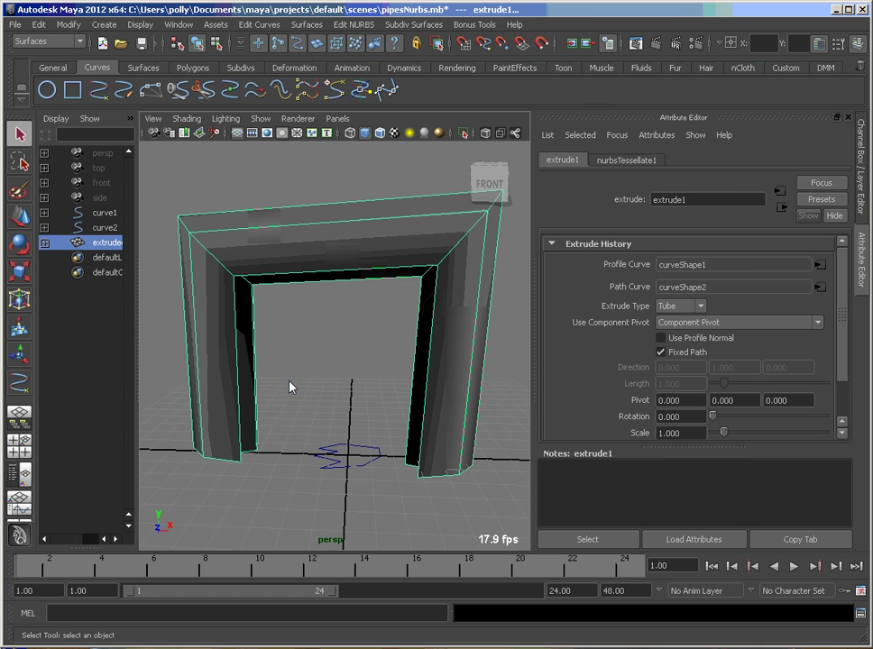
left_click(348, 453)
Rotate profile curve1 on Y to 28.164 degrees.
key("e")
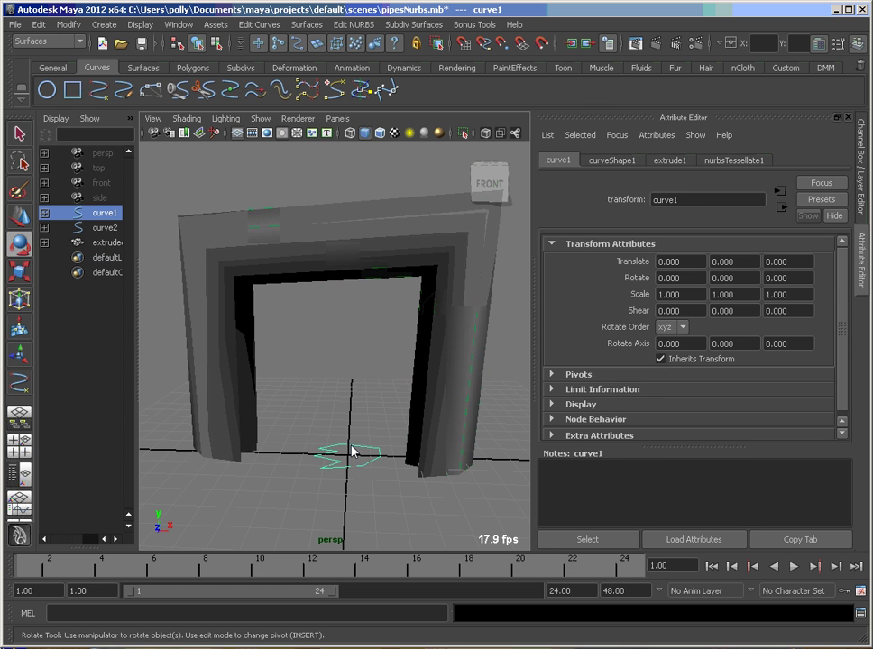
left_click_drag(326, 493, 410, 502)
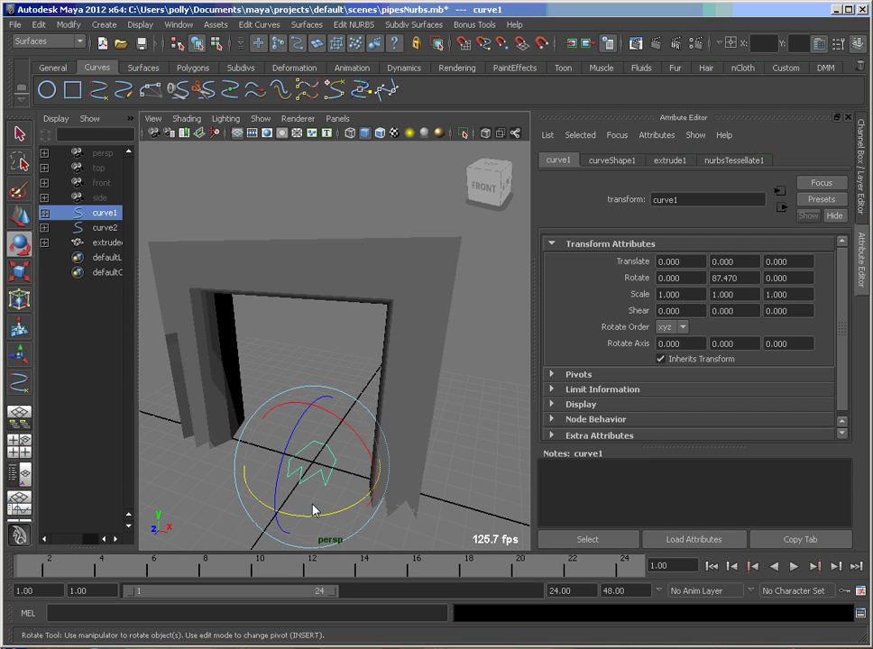
left_click_drag(313, 511, 430, 511)
Select edit points ep[7:8] of curve1 and move them to deepen the frame's inner steps.
left_click(285, 464)
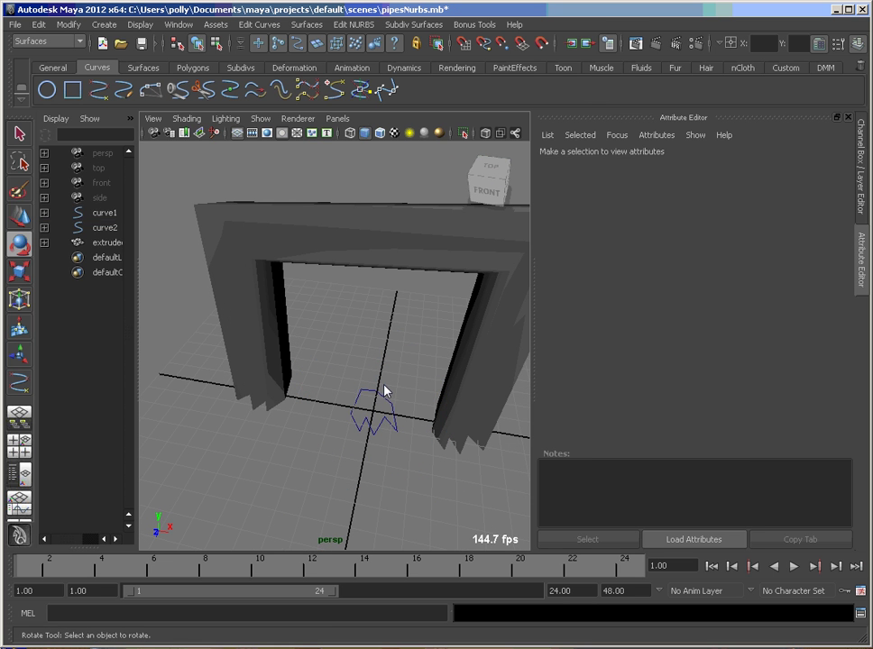
left_click(376, 397)
right_click_drag(359, 429, 356, 398)
left_click(397, 406)
key("w")
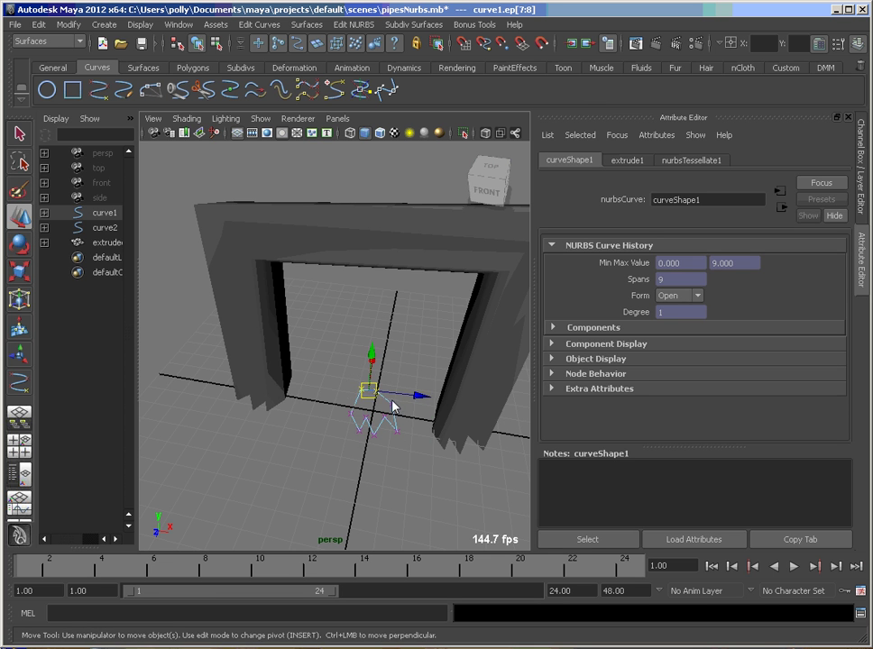
left_click_drag(396, 405, 372, 404)
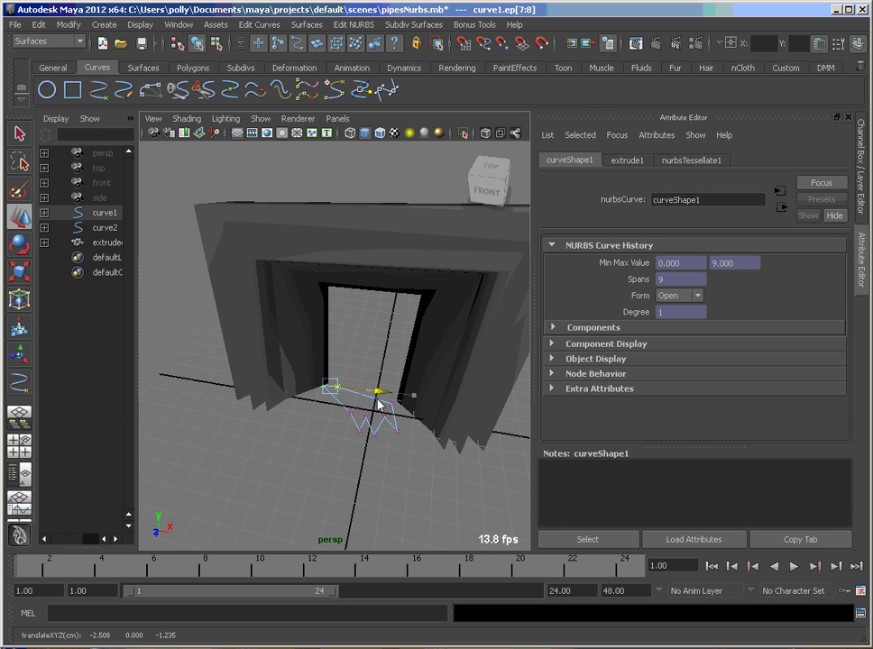
left_click_drag(366, 502, 353, 476, "alt")
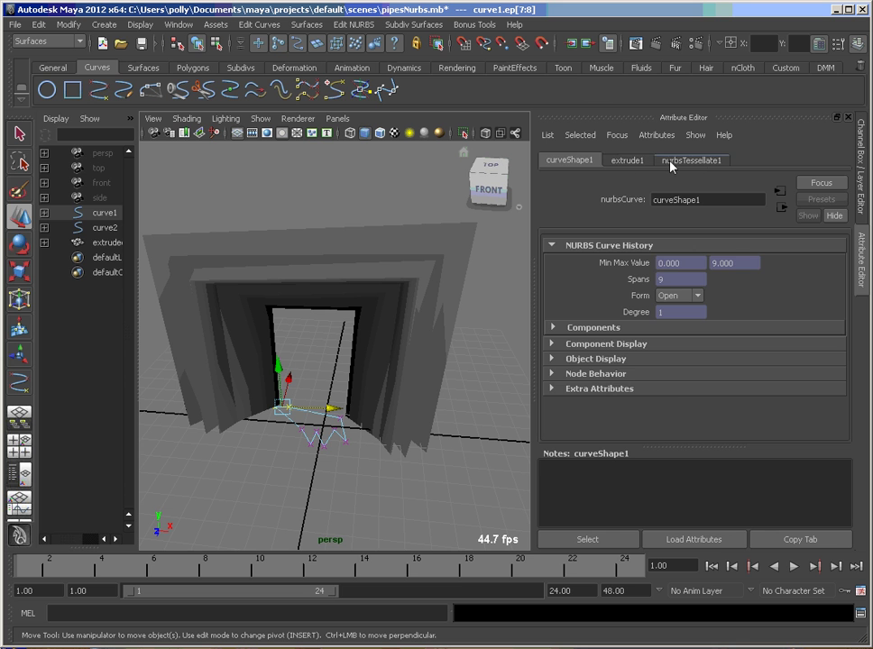
Show the frame's nurbsTessellate1 settings and expand the simple and advanced tessellation options.
left_click(629, 161)
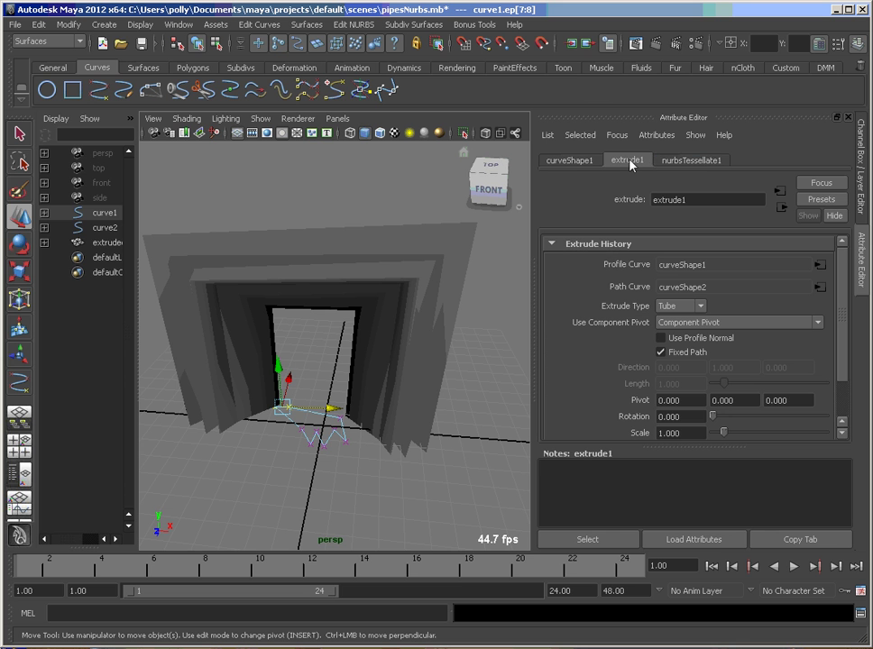
left_click(688, 160)
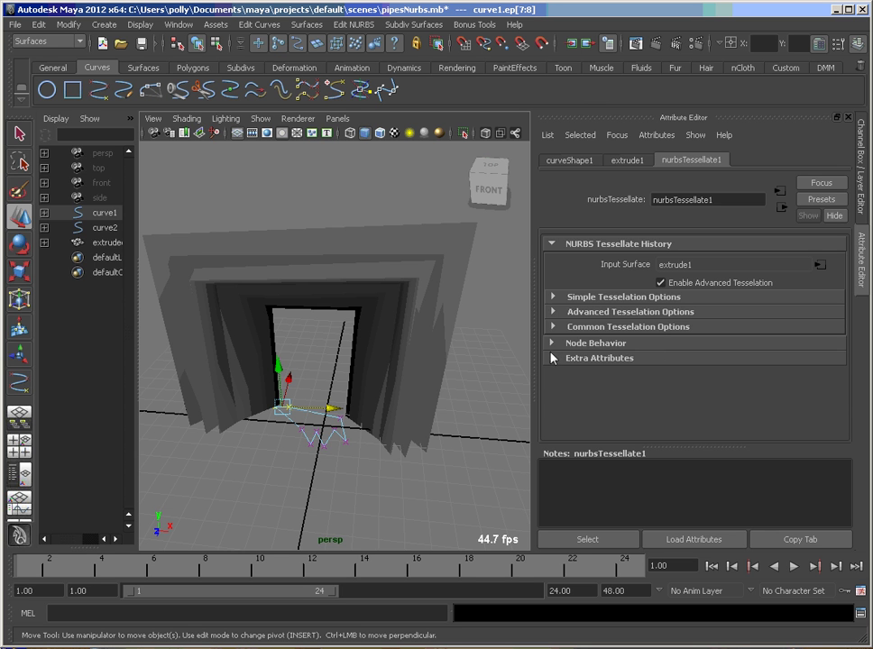
left_click(554, 298)
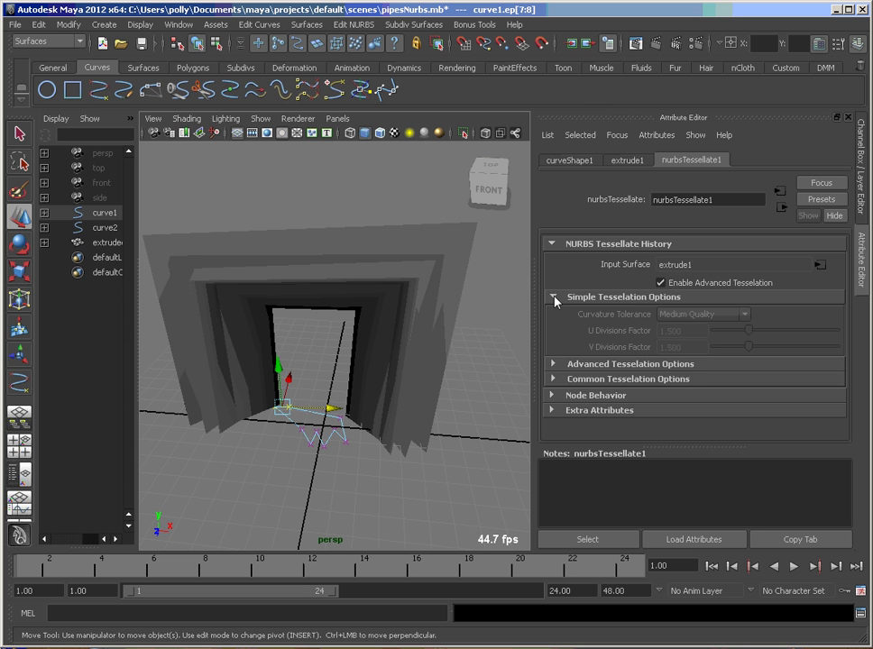
left_click(456, 334)
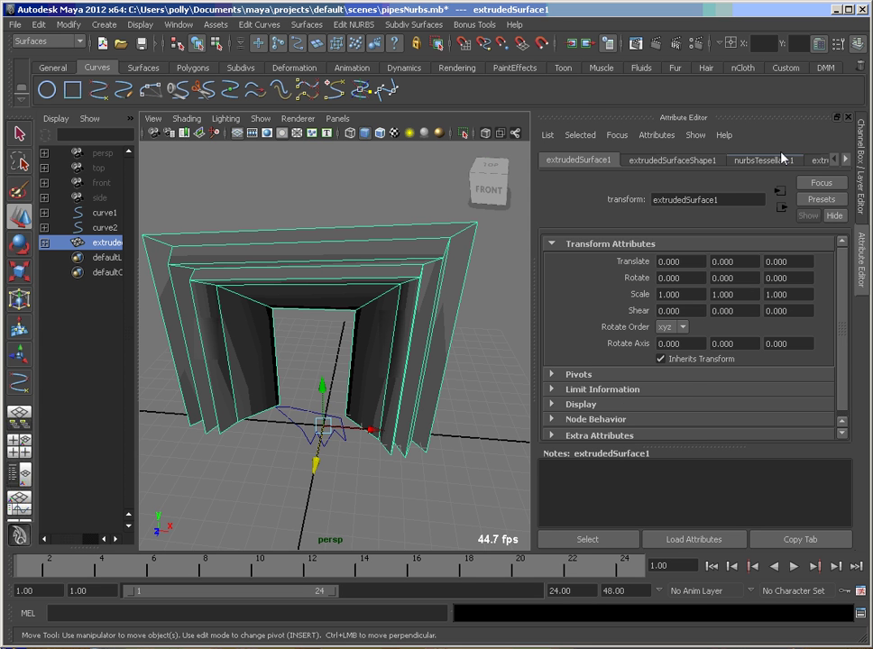
left_click(749, 162)
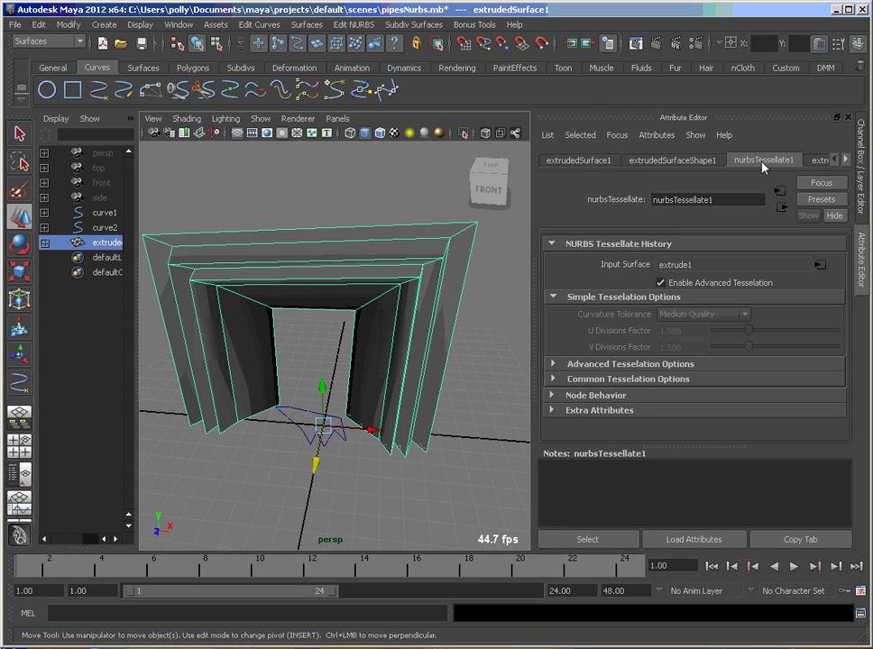
left_click(554, 364)
scroll(565, 410, "down", 3)
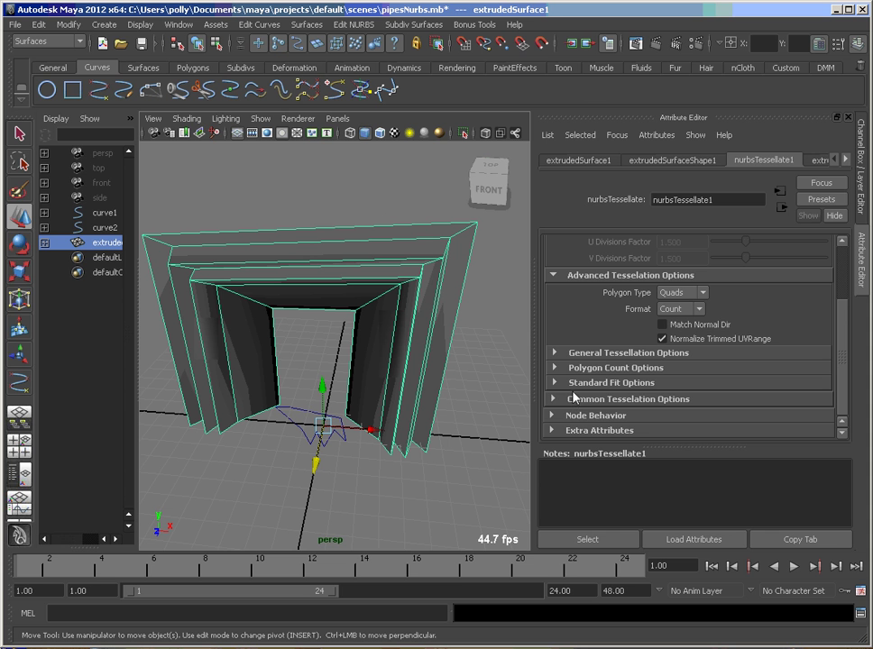
Set General format with Quads, U type Per Span # of Isoparms and U number 20.
left_click(702, 293)
left_click(705, 314)
left_click(696, 310)
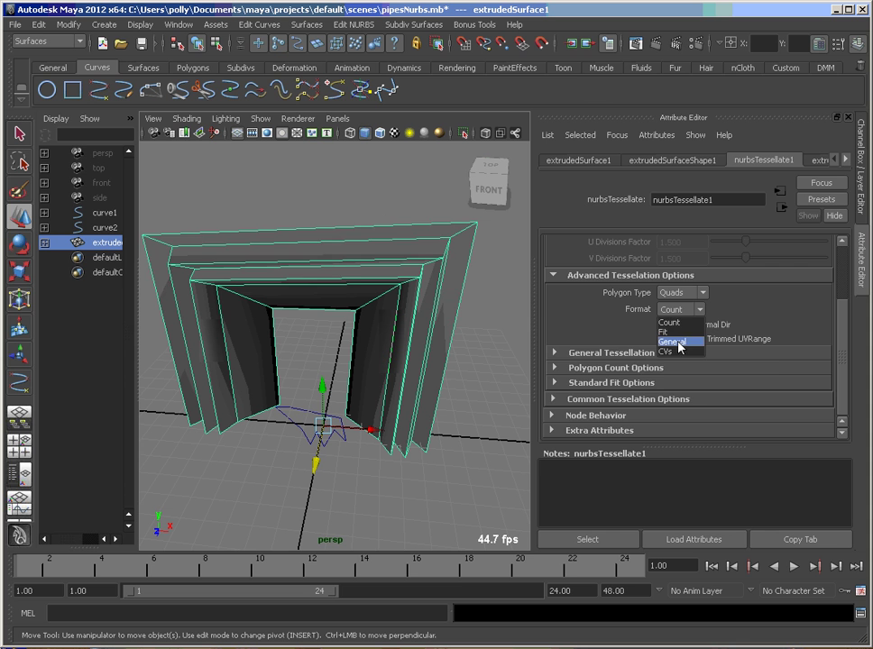
left_click(681, 342)
left_click(579, 353)
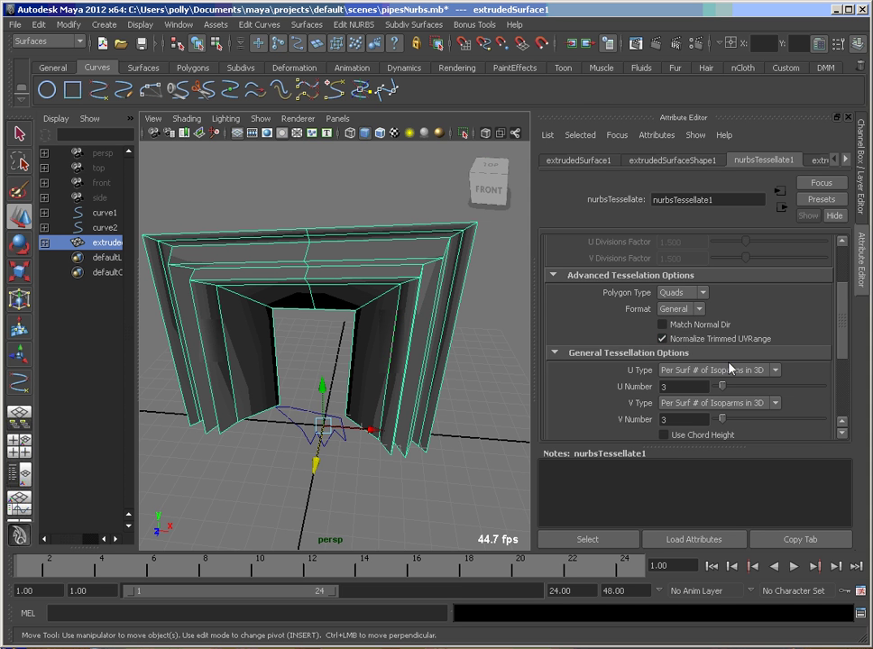
scroll(756, 373, "down", 2)
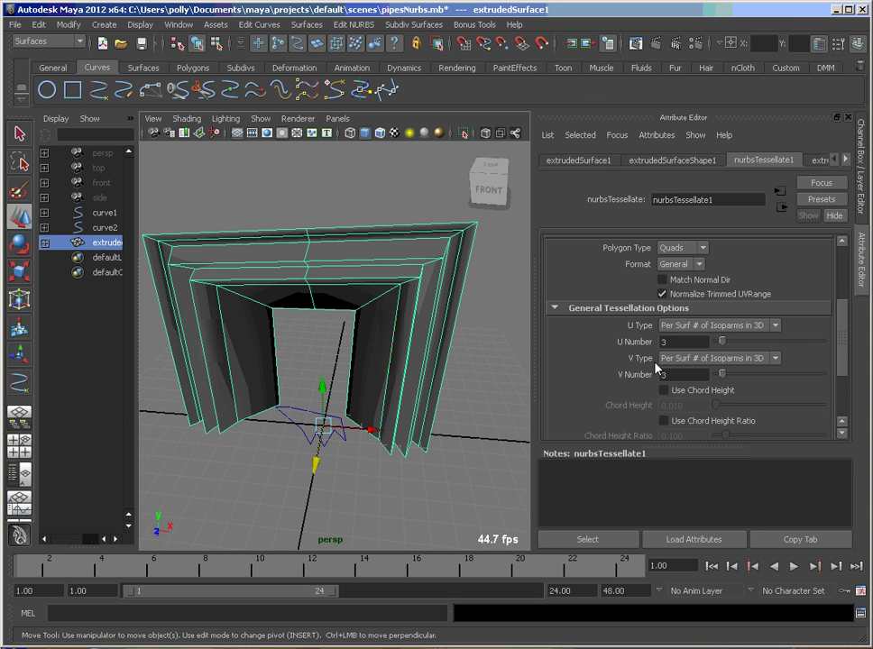
left_click(711, 327)
left_click(703, 358)
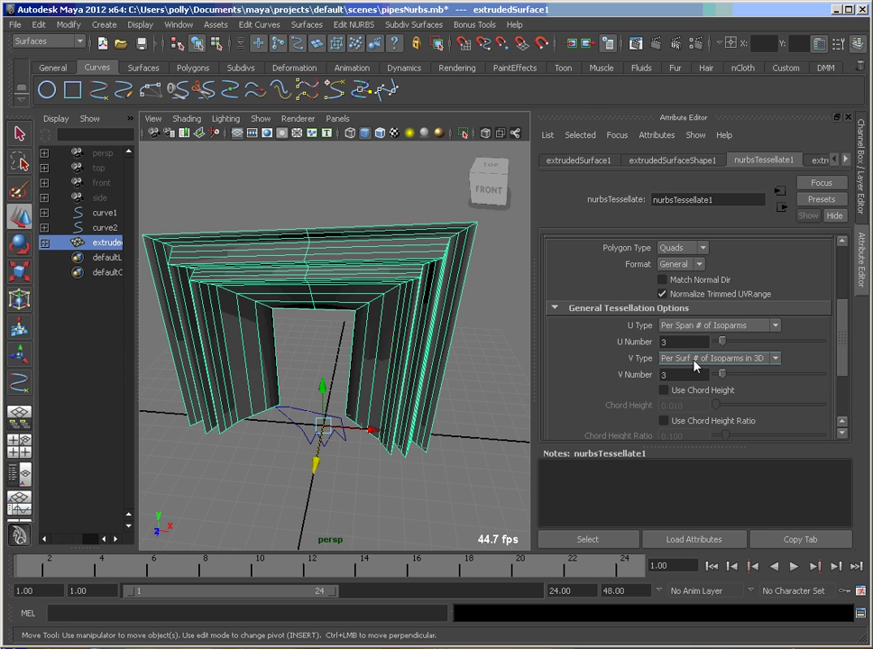
left_click_drag(721, 342, 693, 349)
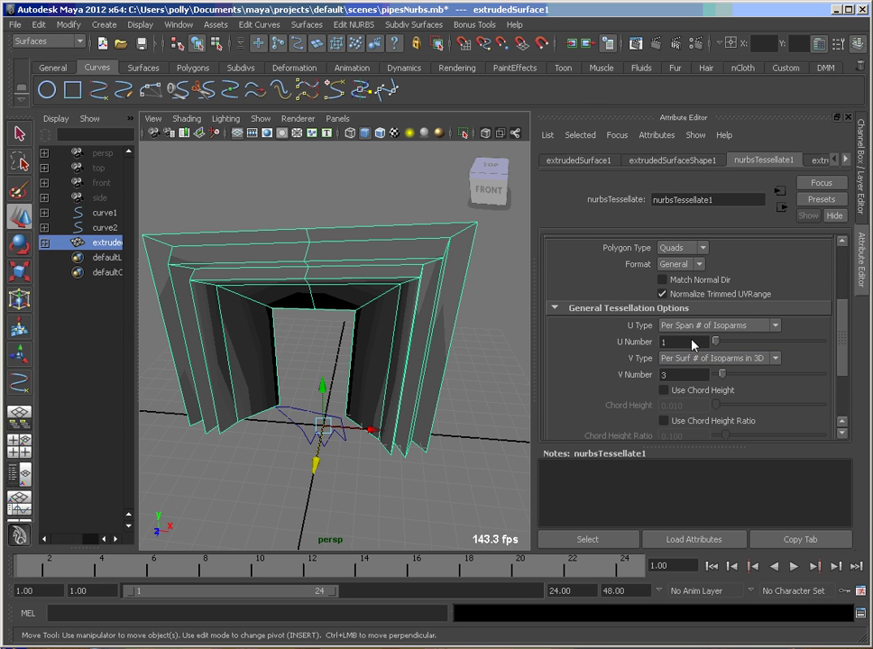
Set V type to Per Span # of Isoparms, raise V number, then switch format to Count.
left_click(708, 358)
left_click(691, 389)
left_click_drag(726, 377, 746, 384)
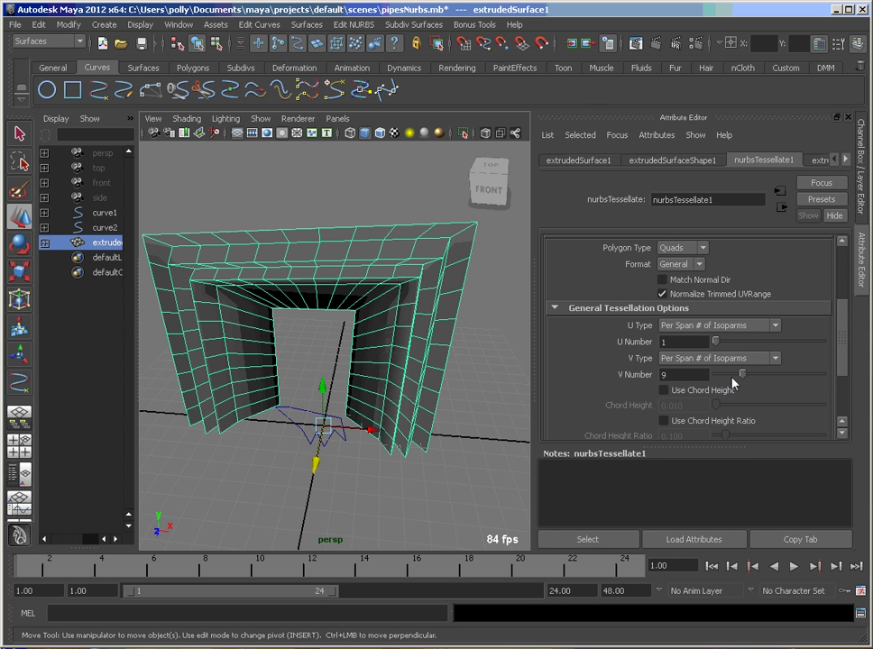
left_click(704, 251)
left_click(672, 271)
left_click(699, 264)
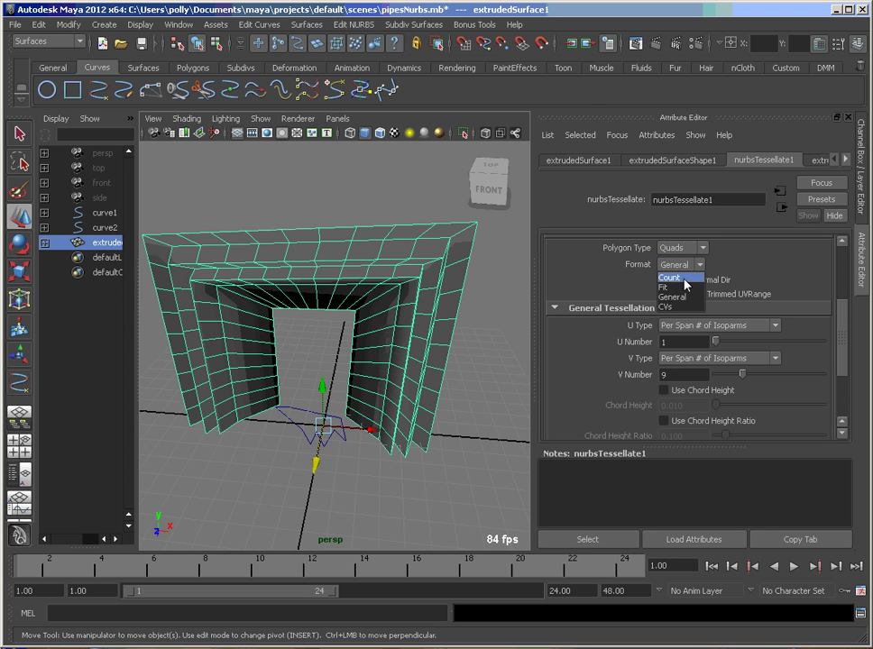
left_click(671, 278)
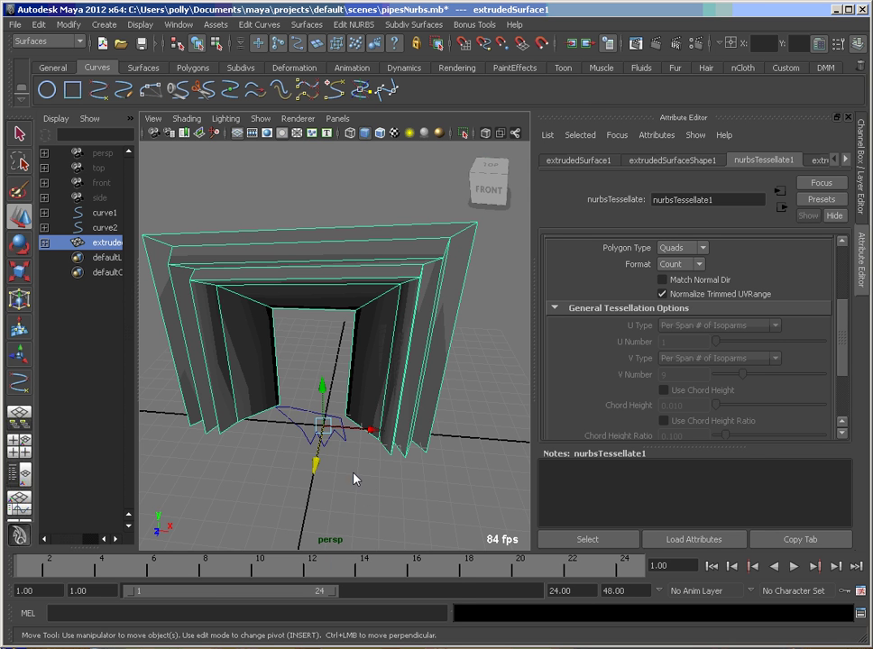
Clear the selection and create a polygon sphere from the Polygons shelf.
scroll(352, 491, "up", 1)
scroll(325, 501, "down", 4)
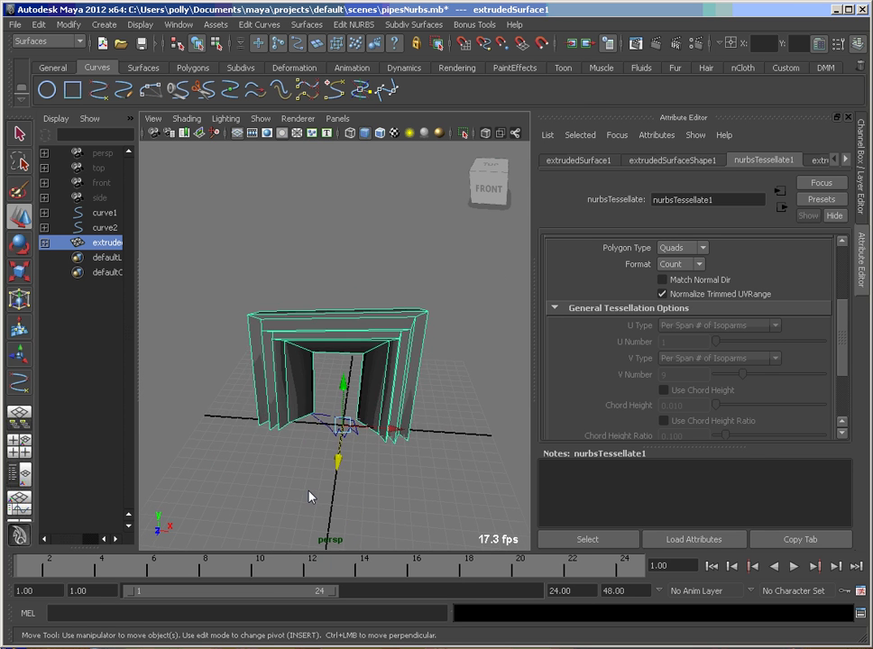
left_click(311, 499)
scroll(307, 489, "up", 5)
scroll(313, 492, "down", 5)
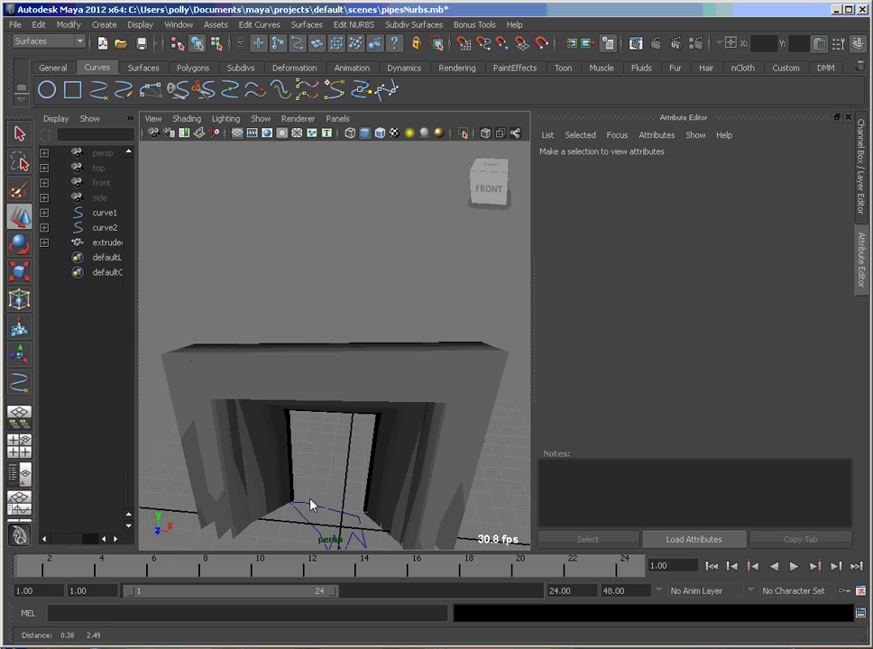
left_click(192, 67)
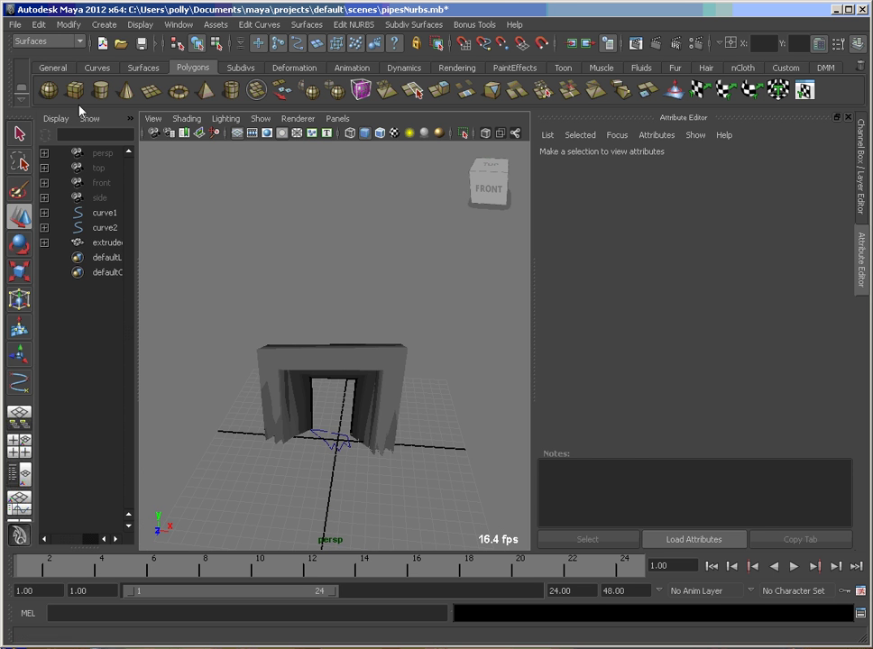
left_click(49, 90)
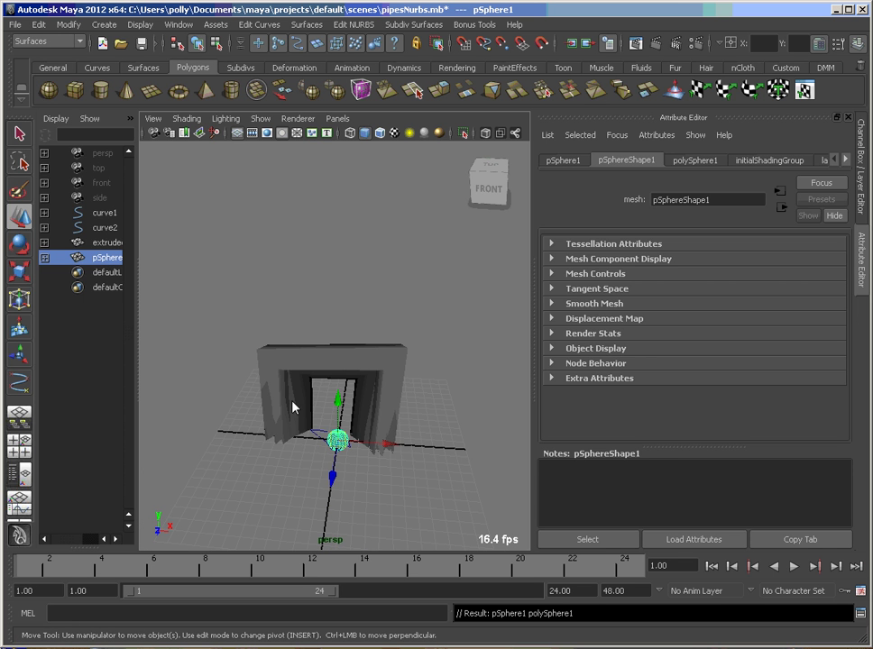
Scale the sphere to about 9.9, raise it above the frame, and pick an edge near its top.
key("r")
middle_click_drag(294, 405, 445, 415)
key("w")
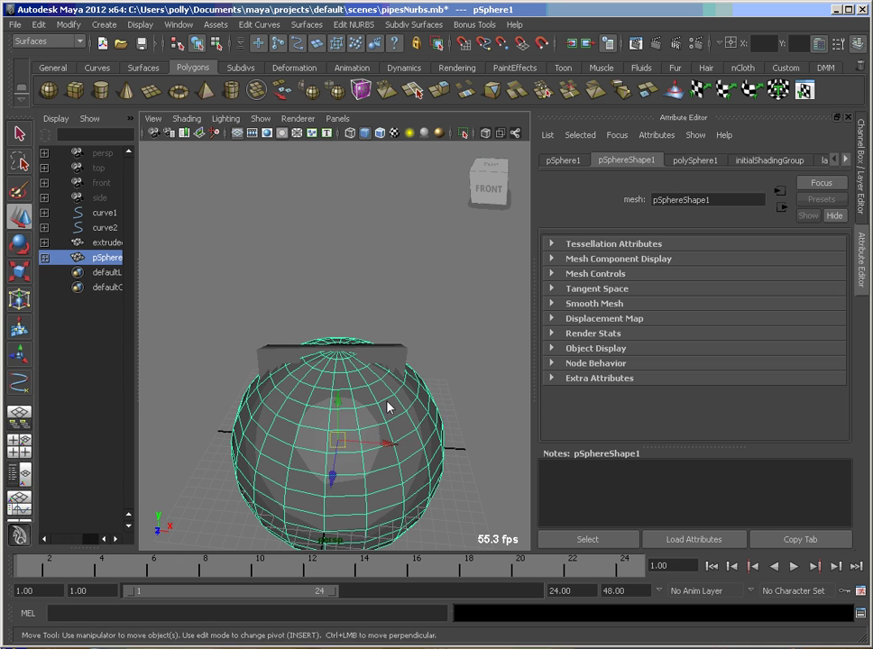
left_click_drag(338, 388, 348, 191)
scroll(343, 359, "down", 5)
left_click_drag(343, 359, 393, 409, "alt")
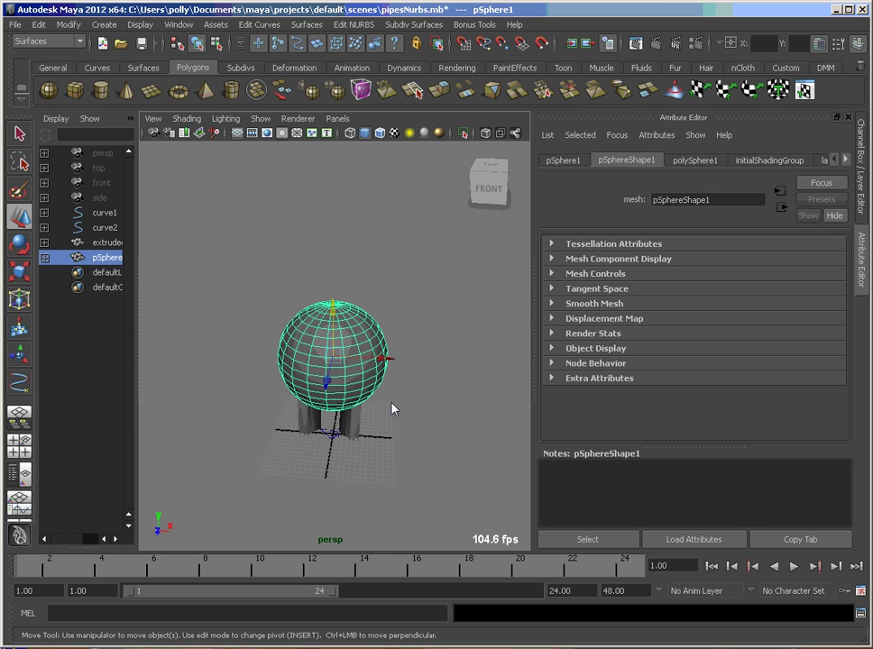
right_click_drag(335, 319, 442, 419, "alt")
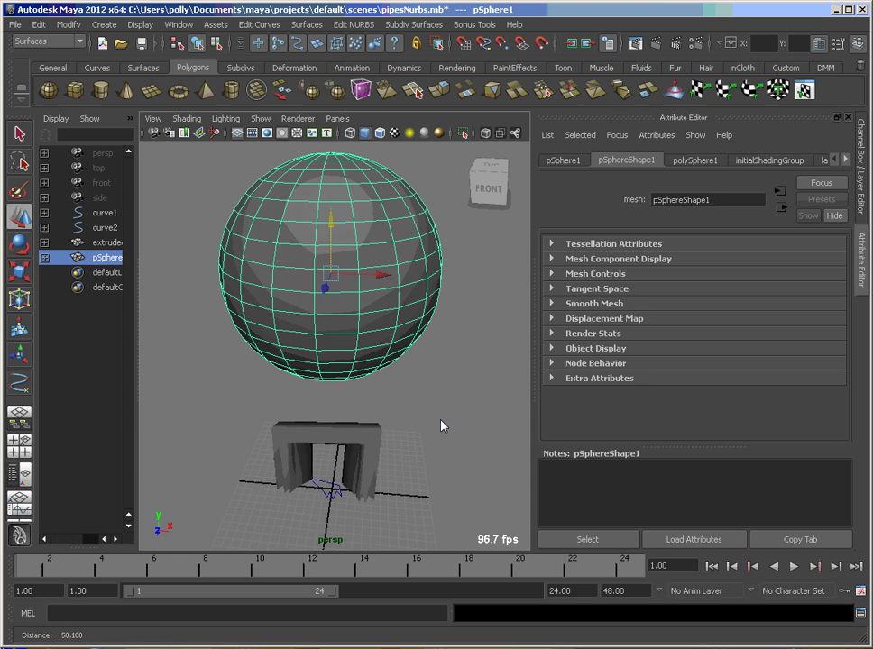
right_click_drag(301, 231, 302, 198)
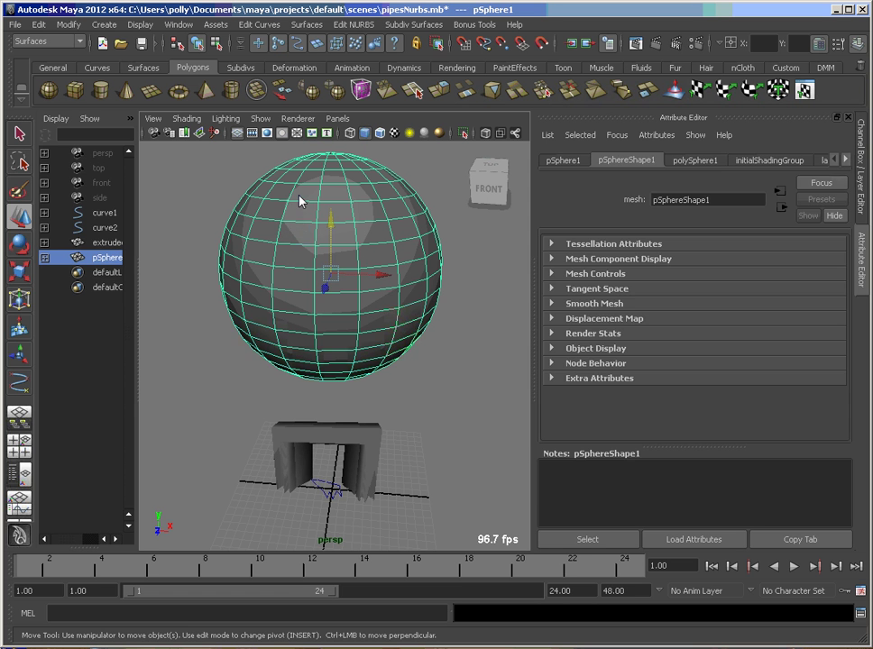
left_click(302, 227)
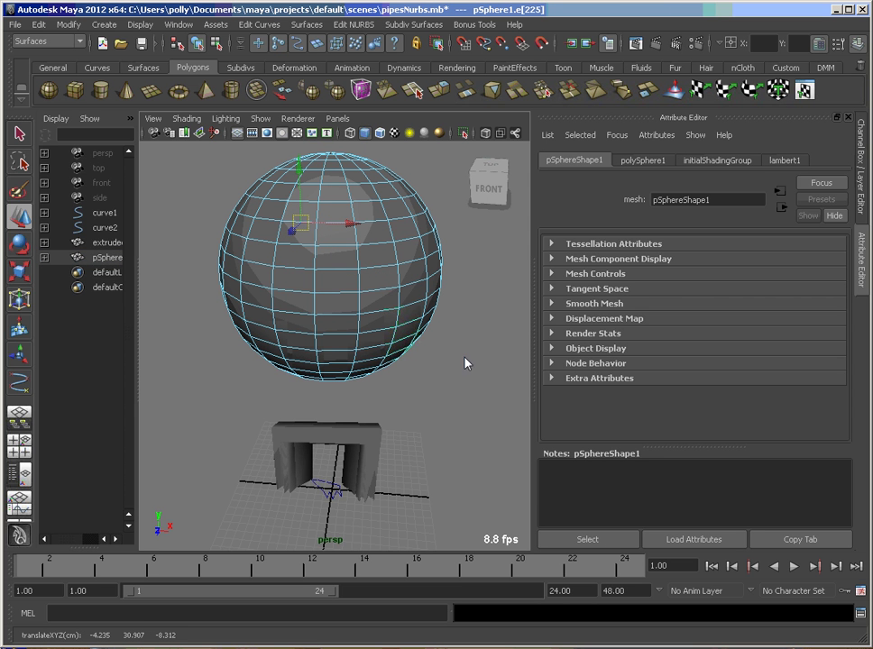
Select the sphere's top edge loop and open Polygon Edges to Curve options with Periodic, Linear settings.
double_click(380, 228)
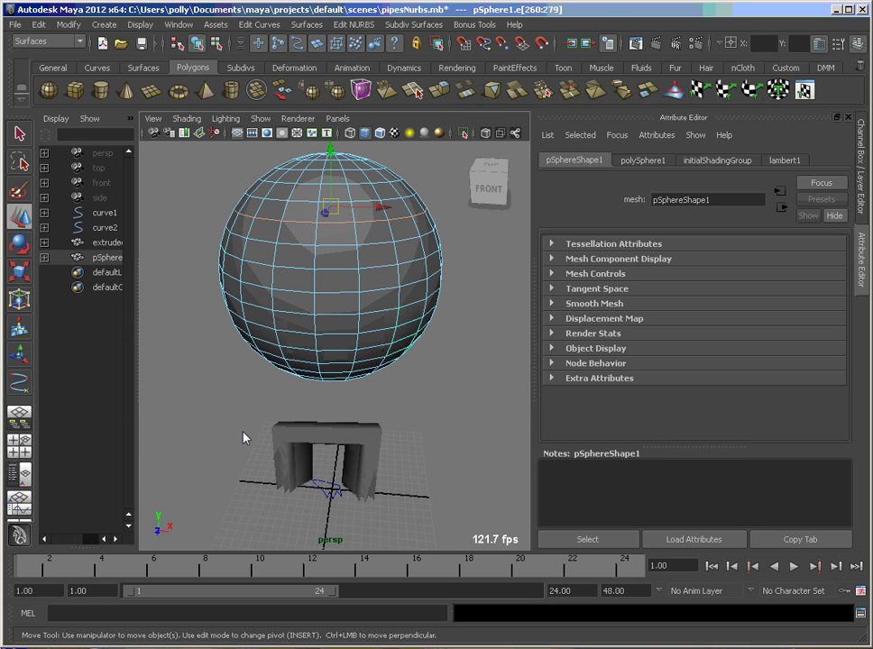
left_click(69, 25)
mouse_move(120, 255)
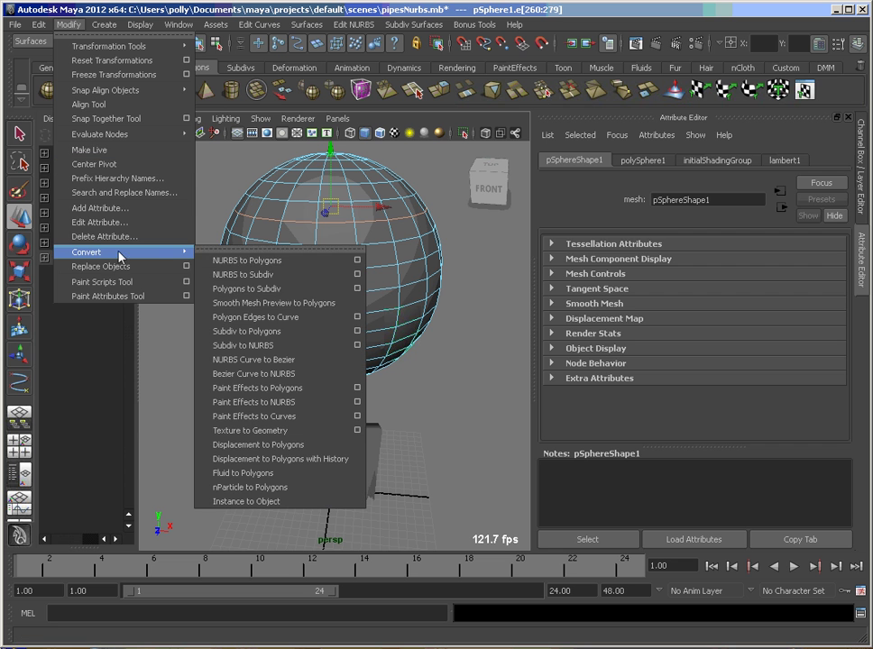
left_click(357, 318)
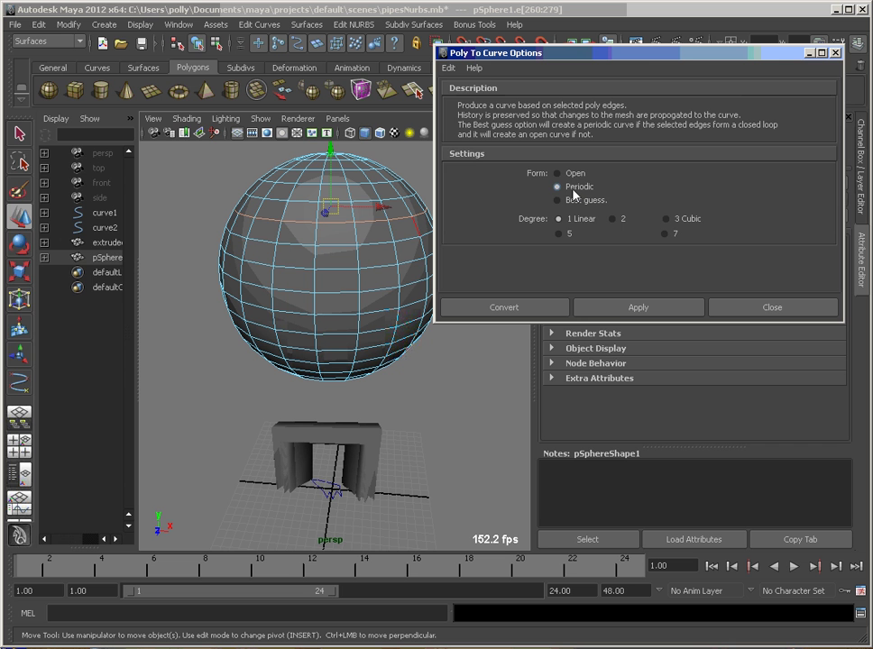
Convert the edge loop to curve polyToCurve1 and hide the sphere with Ctrl+H.
left_click(505, 307)
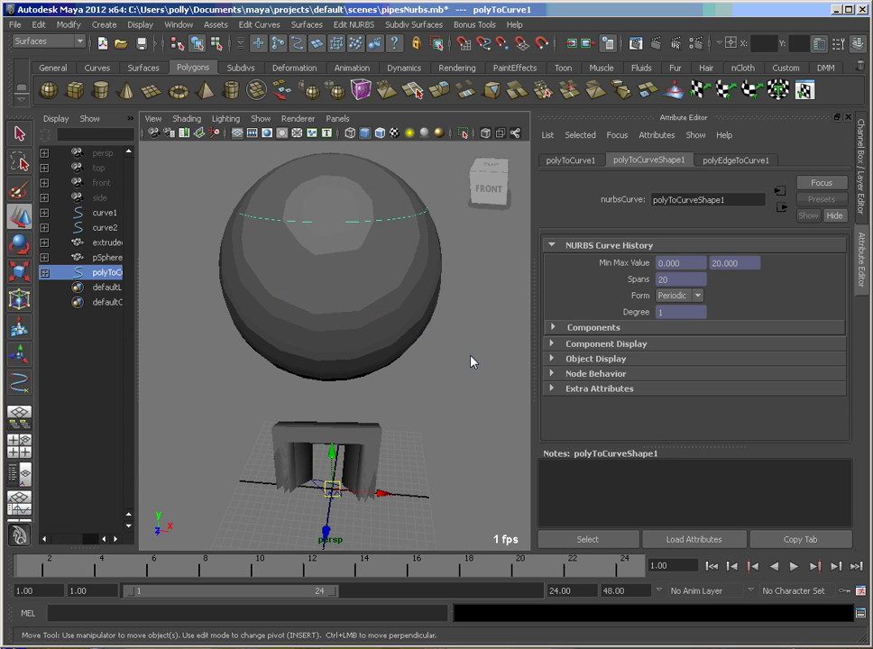
left_click(471, 357)
left_click(426, 317)
key("ctrl+h")
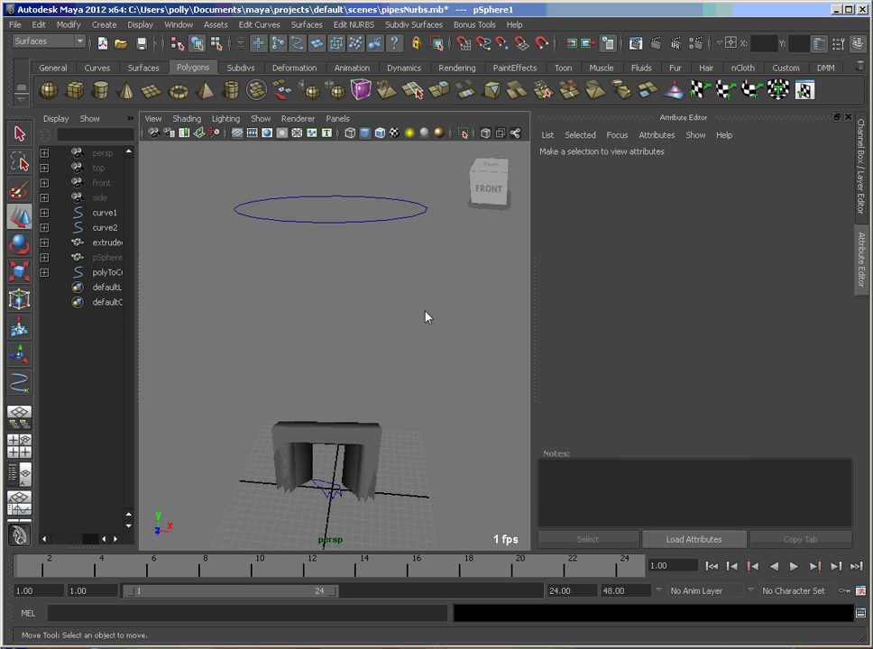
Extrude curve1 along polyToCurve1 into a ring with Use Profile Normal and Fixed Path on.
left_click(325, 501)
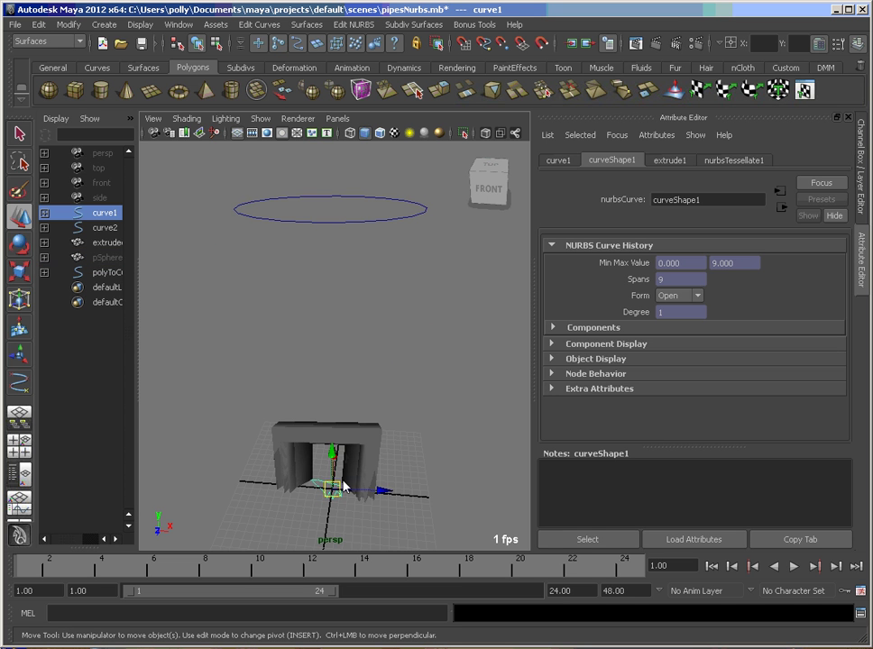
left_click(354, 221, "shift")
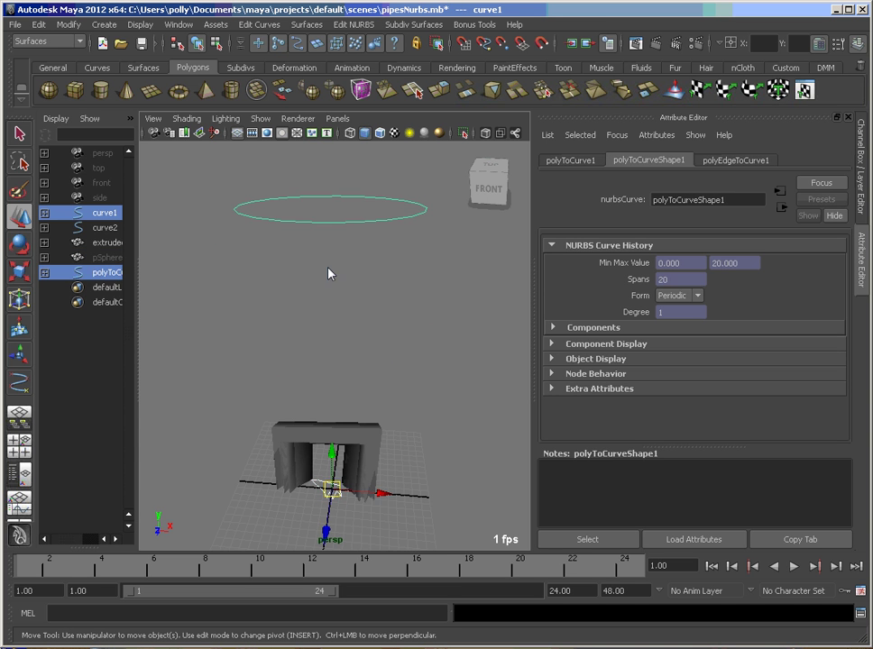
left_click(306, 24)
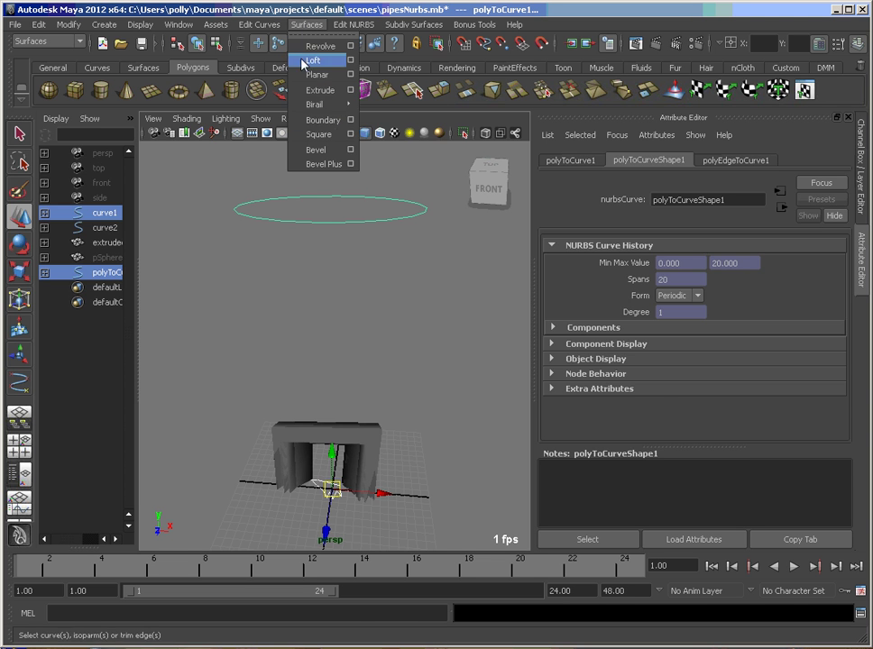
left_click(321, 91)
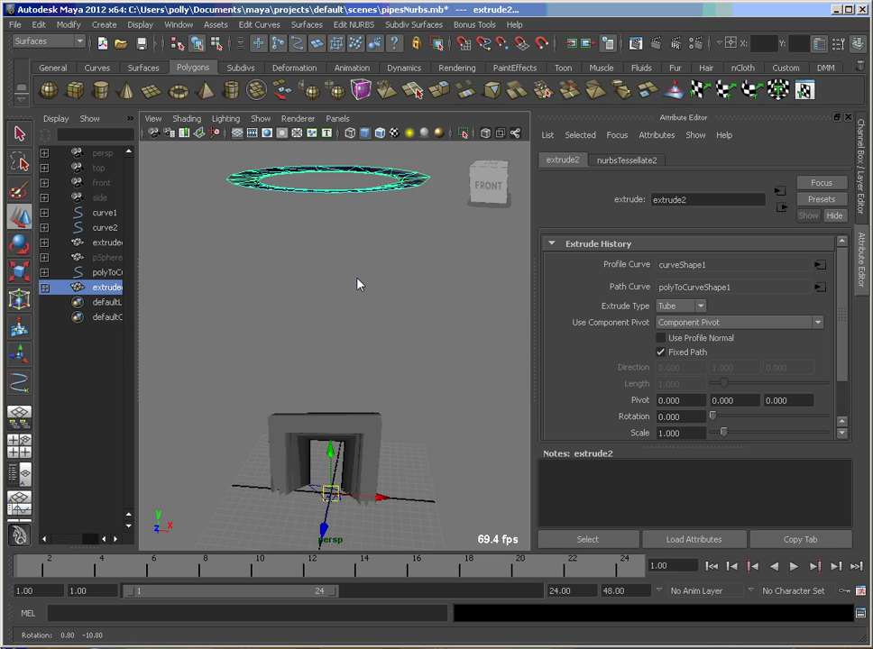
left_click_drag(357, 283, 302, 398, "alt")
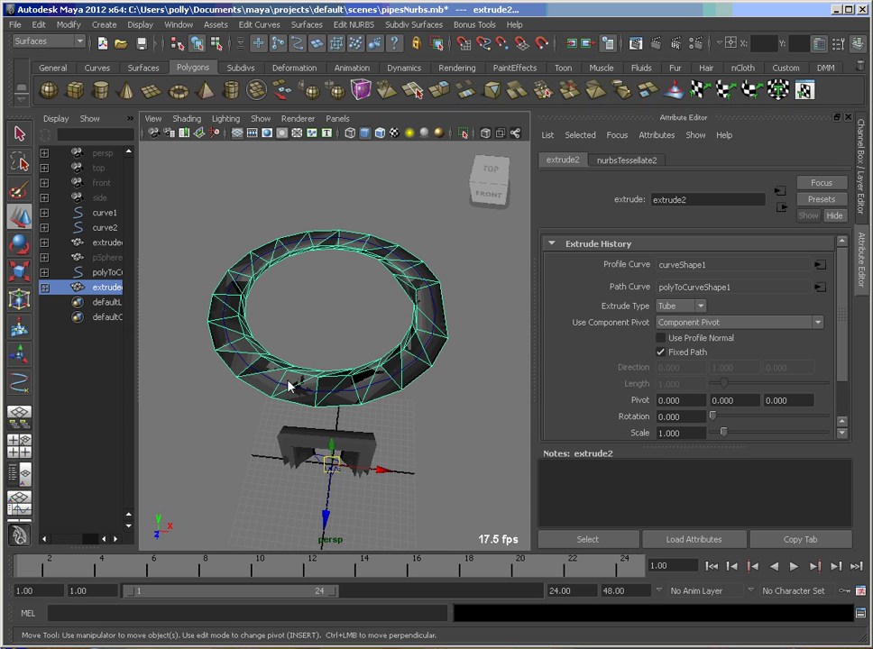
left_click(662, 351)
left_click(663, 339)
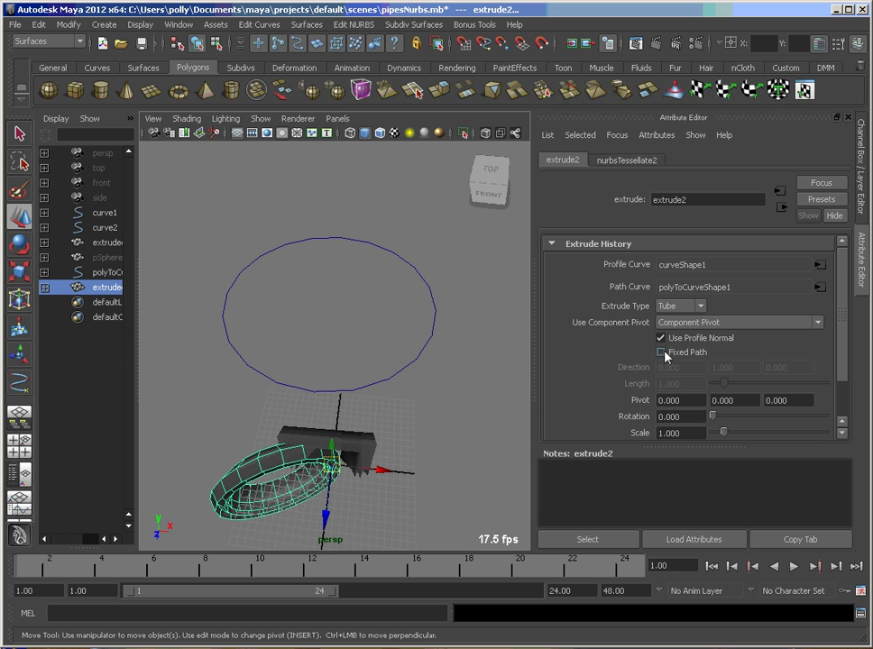
left_click(661, 352)
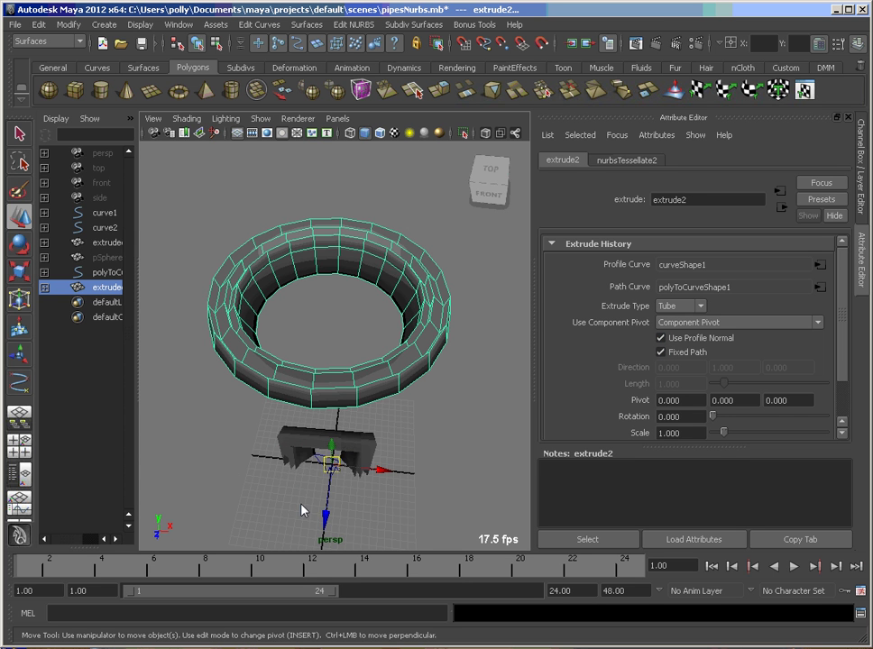
left_click_drag(302, 510, 333, 363, "alt")
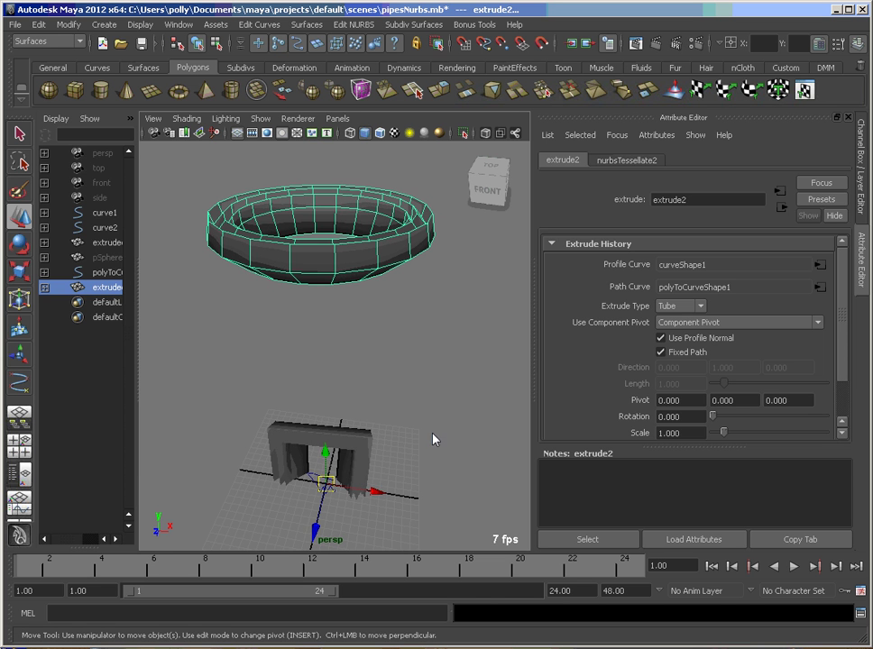
Unhide the sphere with Shift+H, view the ring around it, and select profile curve1.
left_click(278, 339)
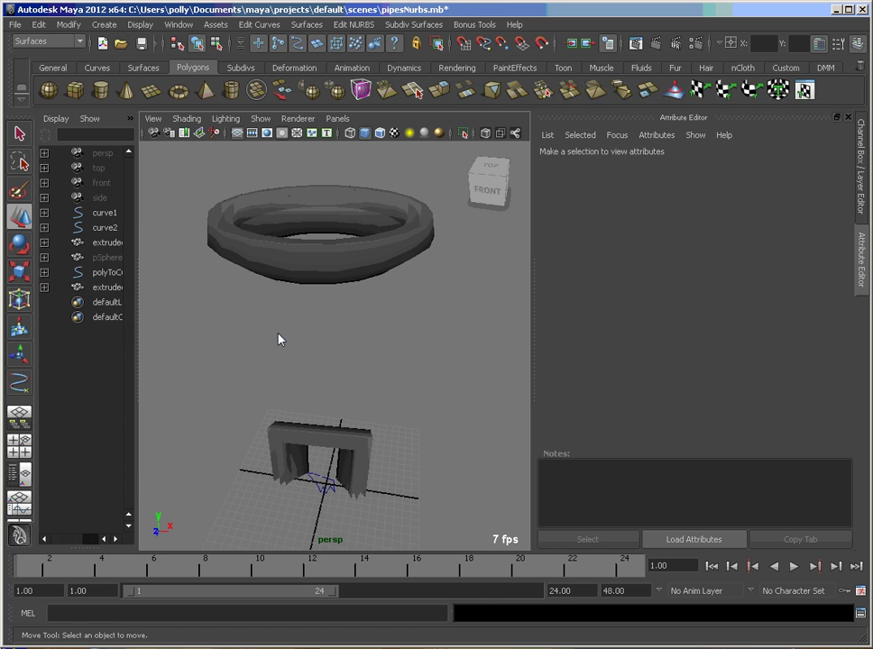
key("ctrl+shift+h")
left_click_drag(325, 355, 396, 384, "alt")
left_click(403, 379)
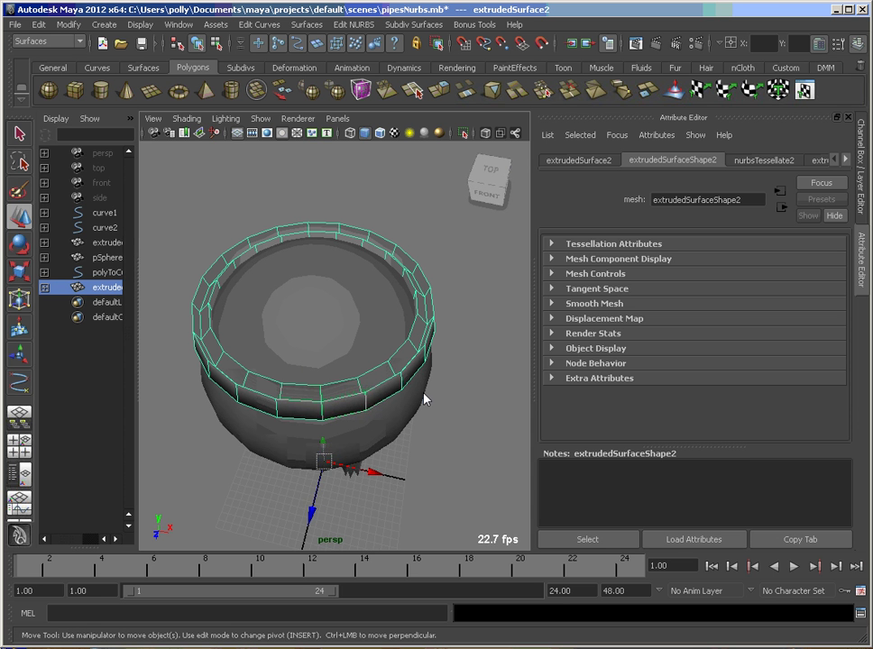
middle_click_drag(380, 398, 431, 407, "alt")
left_click_drag(430, 407, 417, 375, "alt")
left_click(308, 439)
left_click(321, 417)
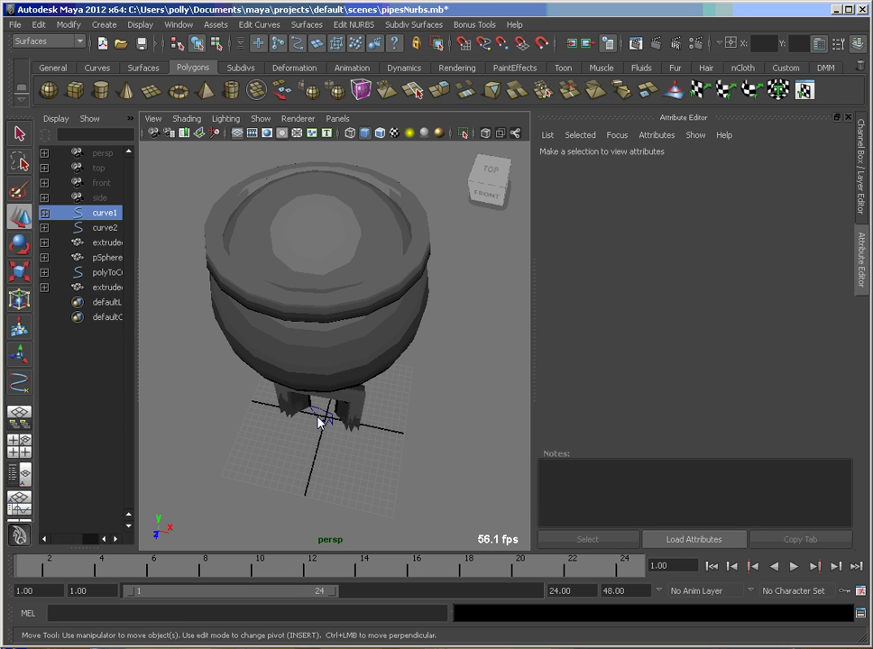
left_click_drag(423, 407, 273, 498, "alt")
Rotate profile curve1 on Y by about 43.8 degrees, turning the ring into an open bowl.
right_click_drag(272, 499, 289, 509, "alt")
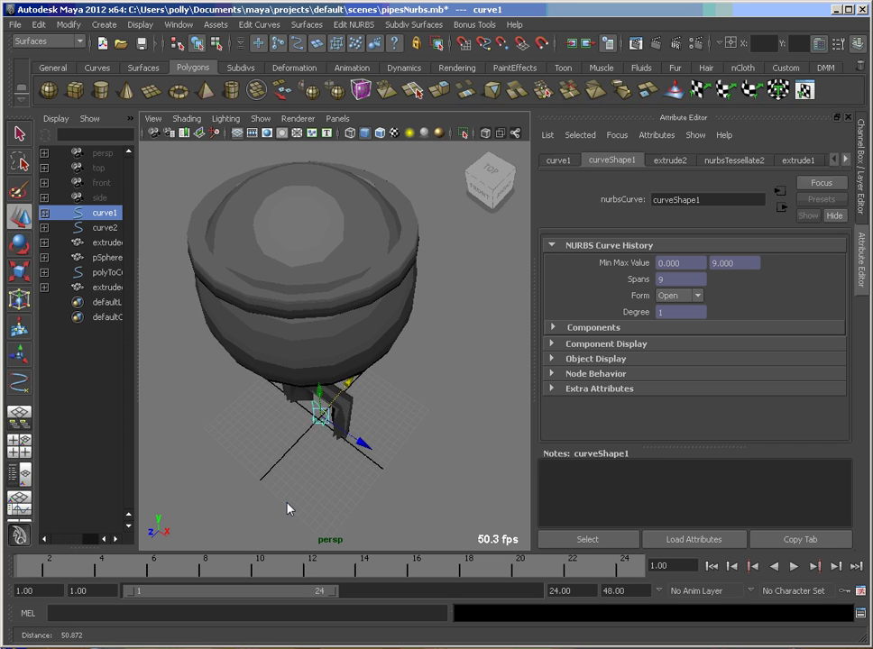
key("e")
left_click(360, 478)
left_click_drag(360, 478, 421, 494)
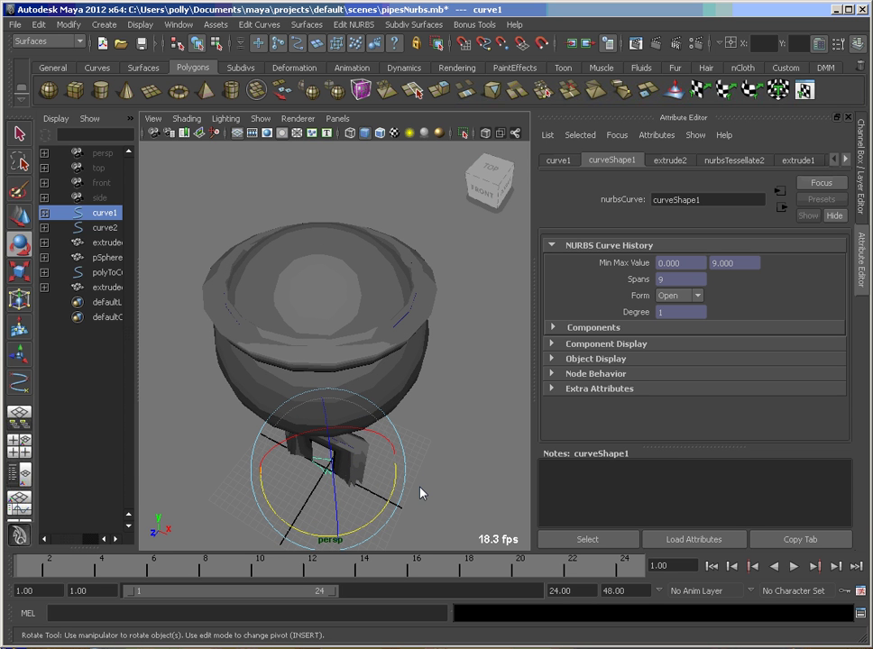